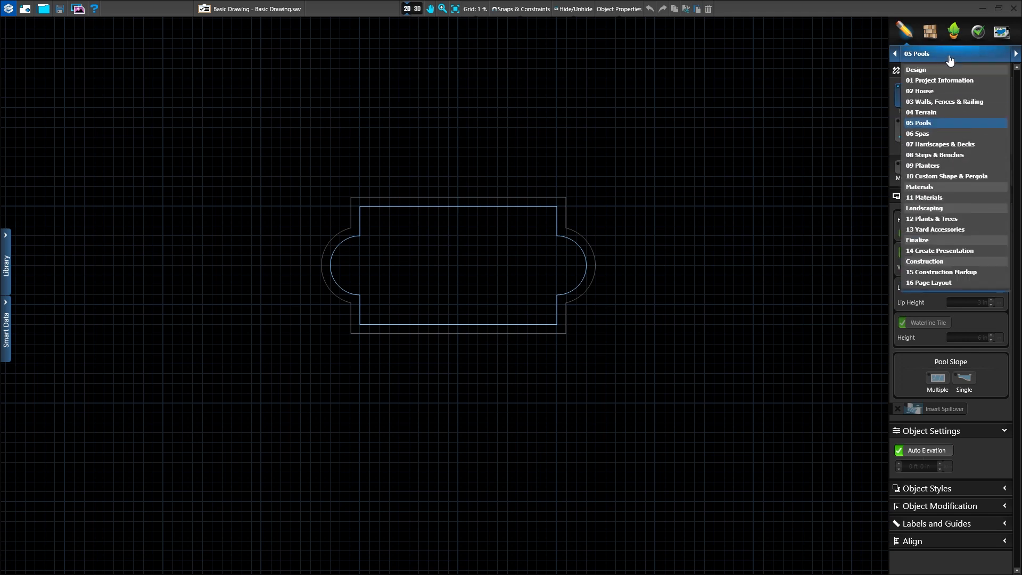
- Switch to the Hardscapes & Decks stage
{"action": "left_click", "coordinate": [938, 145]}
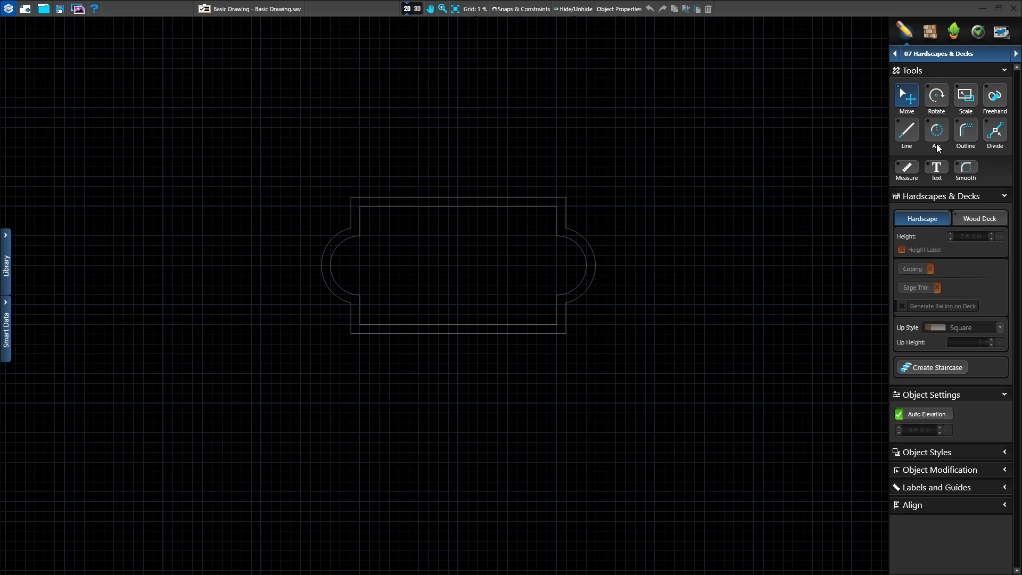
- Trace a closed hardscape around the entire pool with the Outline tool at a 3 ft offset
{"action": "left_click", "coordinate": [968, 134]}
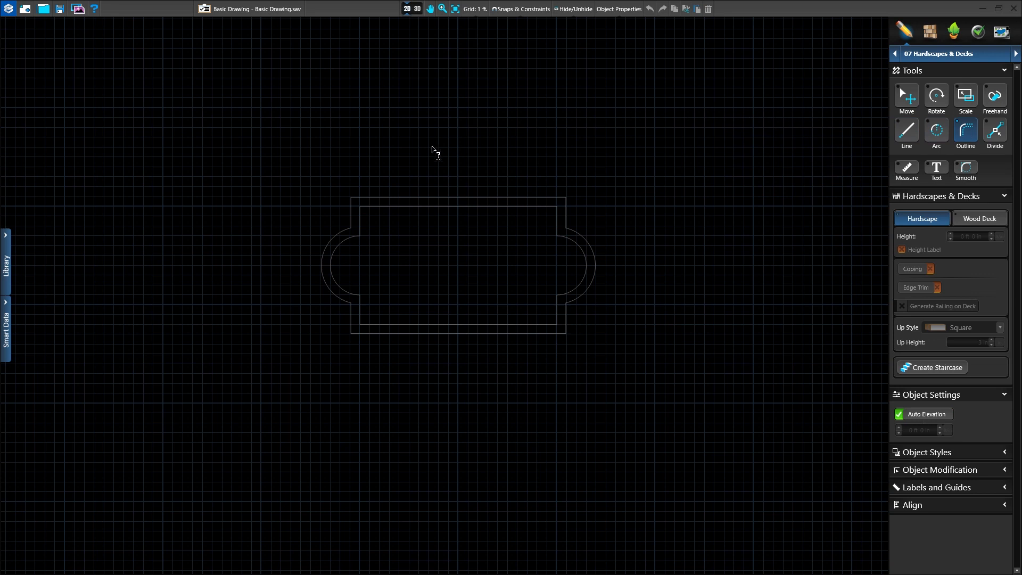
{"action": "left_click", "coordinate": [459, 206]}
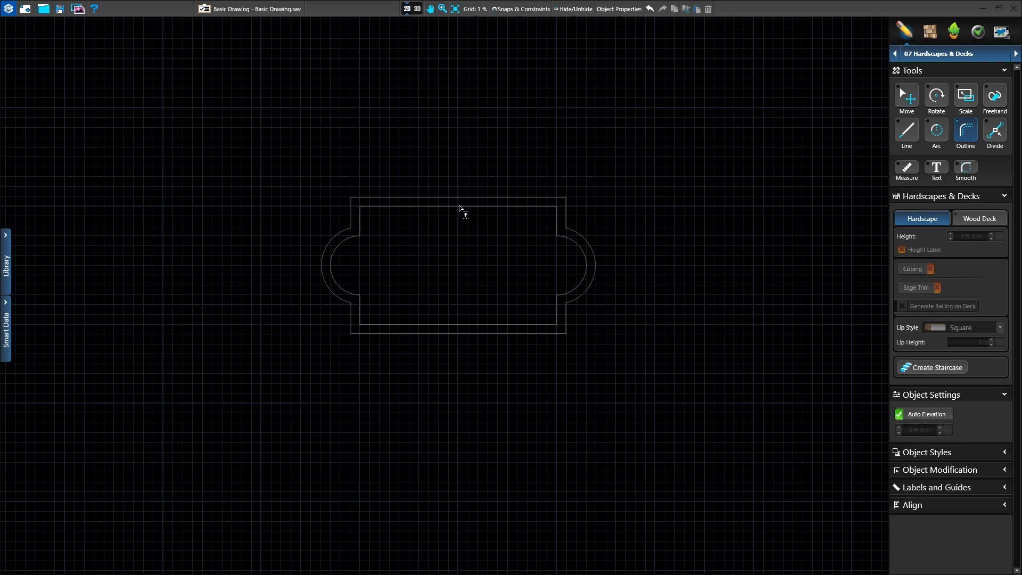
{"action": "left_click", "coordinate": [330, 206]}
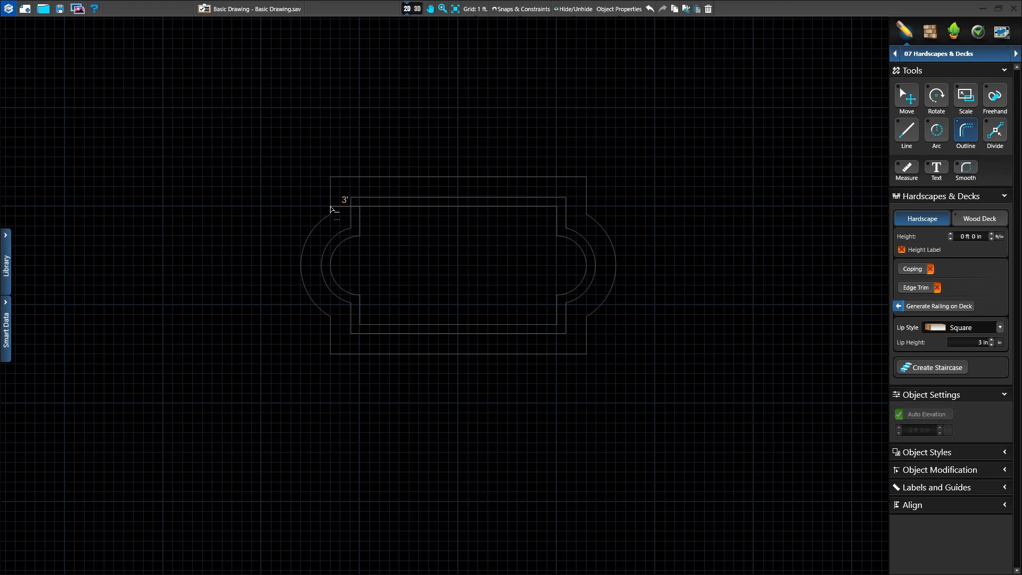
{"action": "left_click", "coordinate": [329, 207]}
{"action": "left_click", "coordinate": [330, 177]}
{"action": "left_click", "coordinate": [449, 177]}
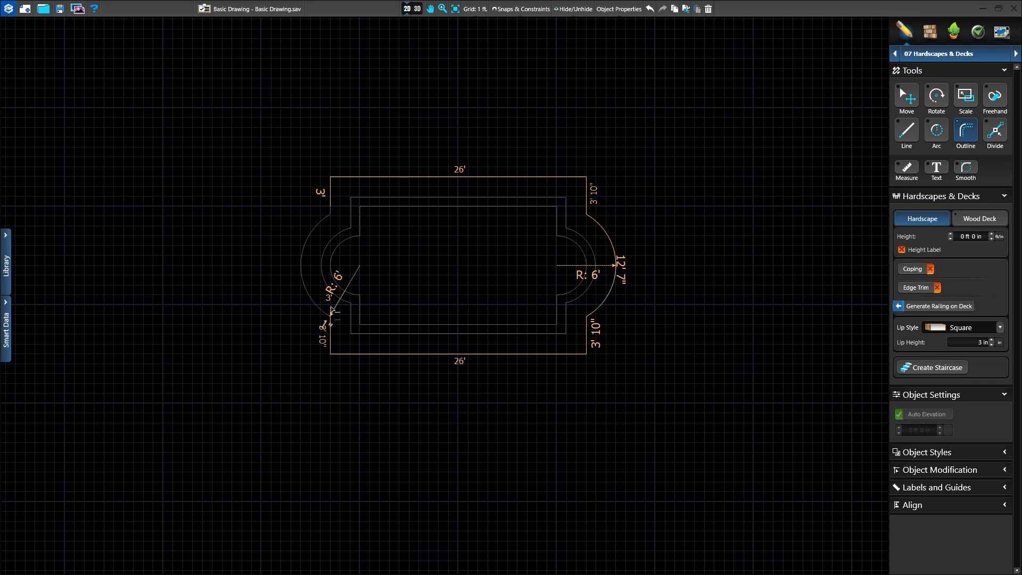
{"action": "left_click", "coordinate": [331, 207]}
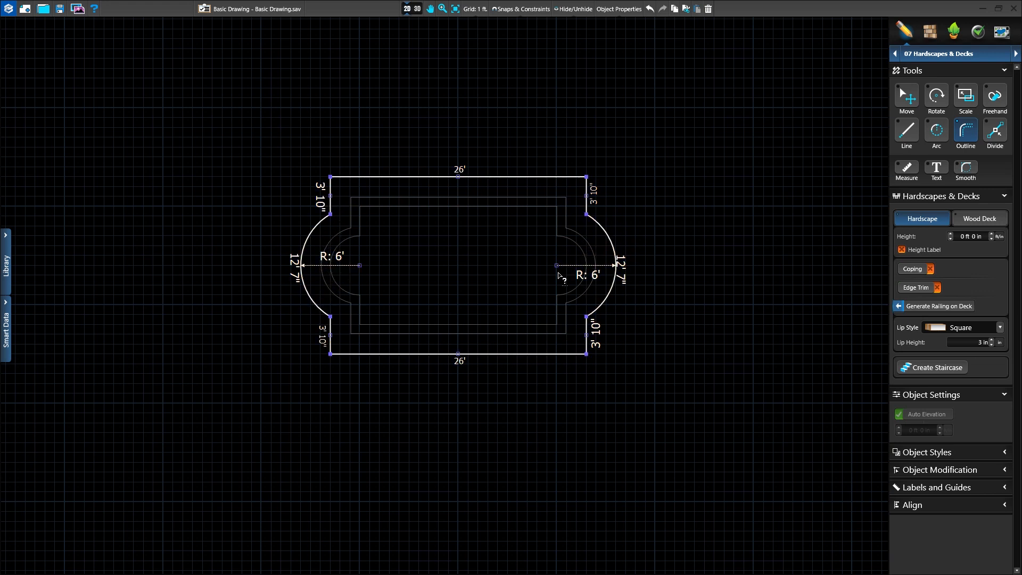
{"action": "key", "text": "d"}
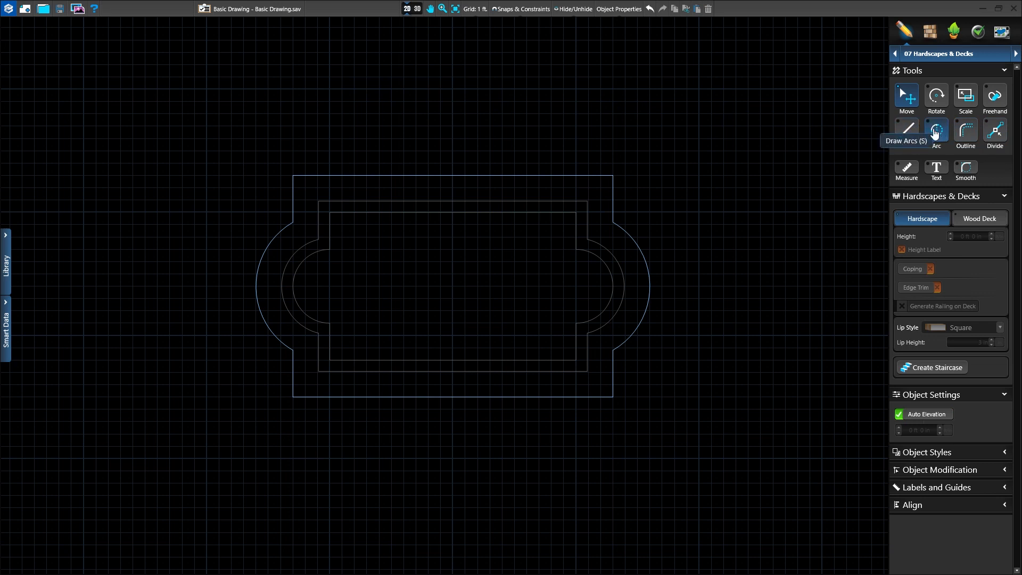
- Delete the closed hardscape outline around the pool
{"action": "left_click", "coordinate": [453, 175]}
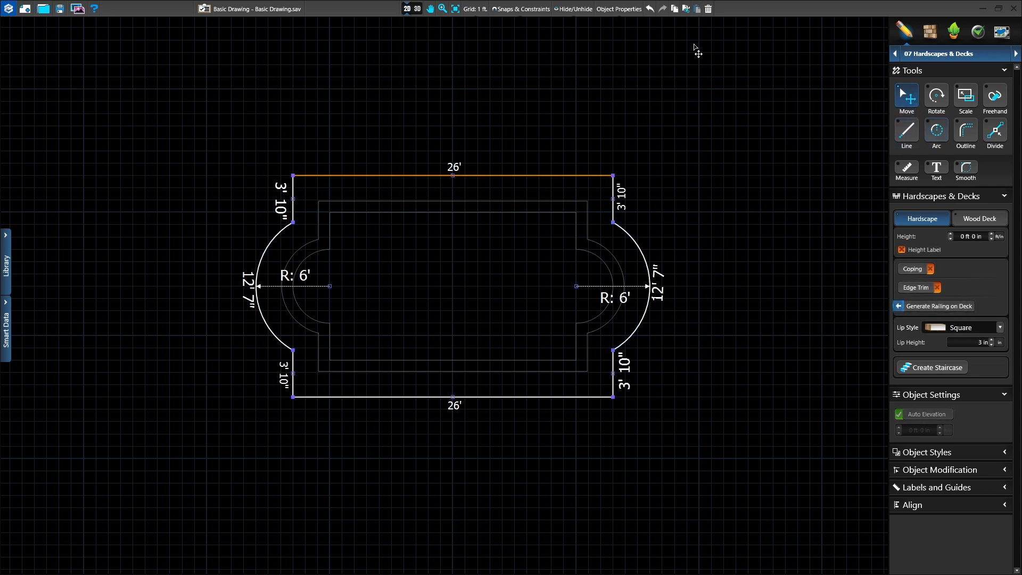
{"action": "left_click", "coordinate": [708, 9]}
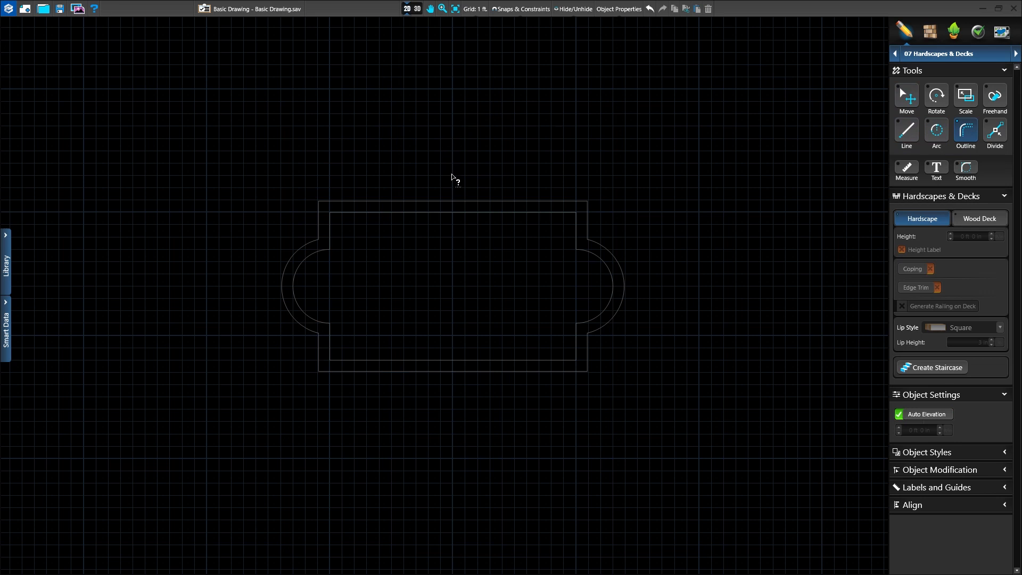
- Outline the pool at a 3 ft offset from the top edge clockwise around the right arc to the lower-left corner
{"action": "left_click", "coordinate": [333, 206]}
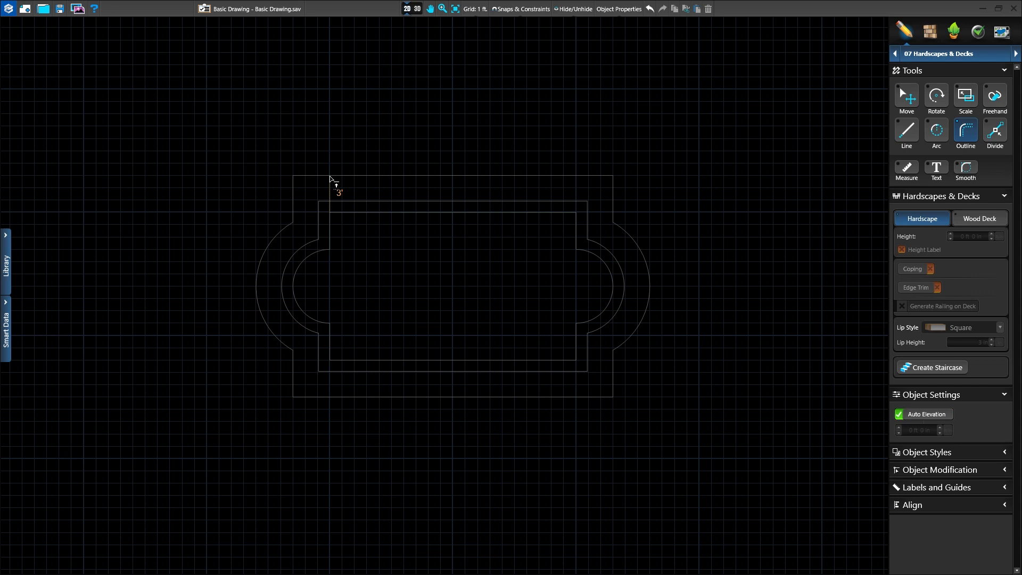
{"action": "left_click", "coordinate": [330, 176]}
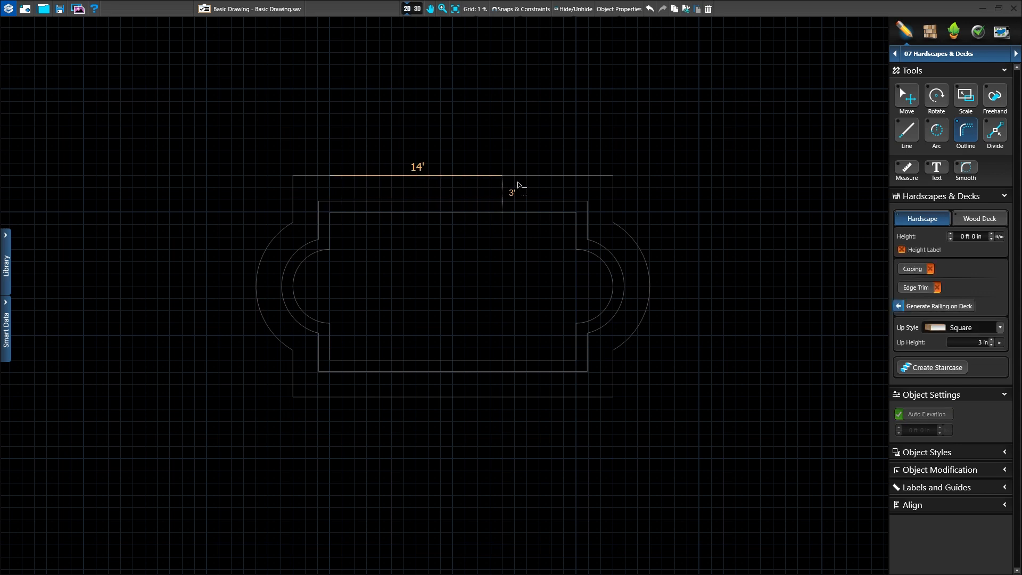
{"action": "left_click", "coordinate": [615, 173]}
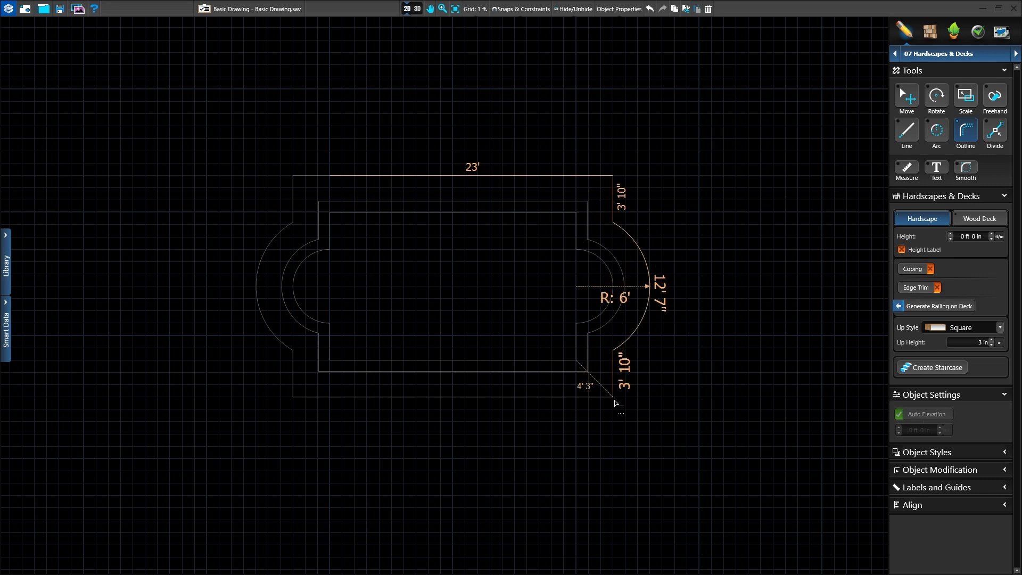
{"action": "double_click", "coordinate": [294, 397]}
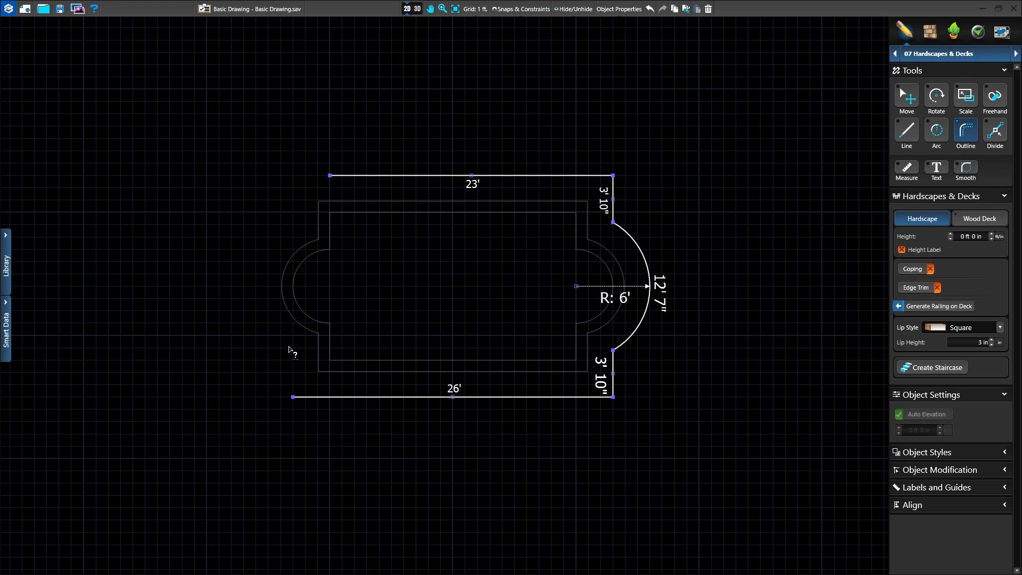
- Extend the hardscape's bottom edge 3 ft to the left with a straight line and add a 9 ft vertical edge upward
{"action": "key", "text": "l"}
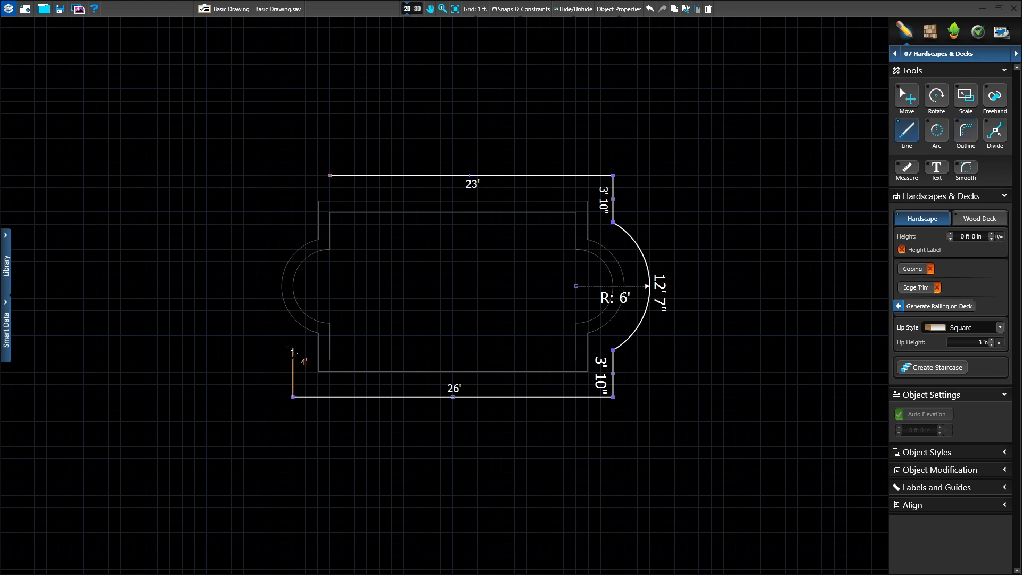
{"action": "left_click", "coordinate": [256, 397]}
{"action": "left_click", "coordinate": [256, 286]}
- Close the hardscape by outlining the upper half of the left arc and the upper-left corner to the top edge's start point
{"action": "key", "text": "o"}
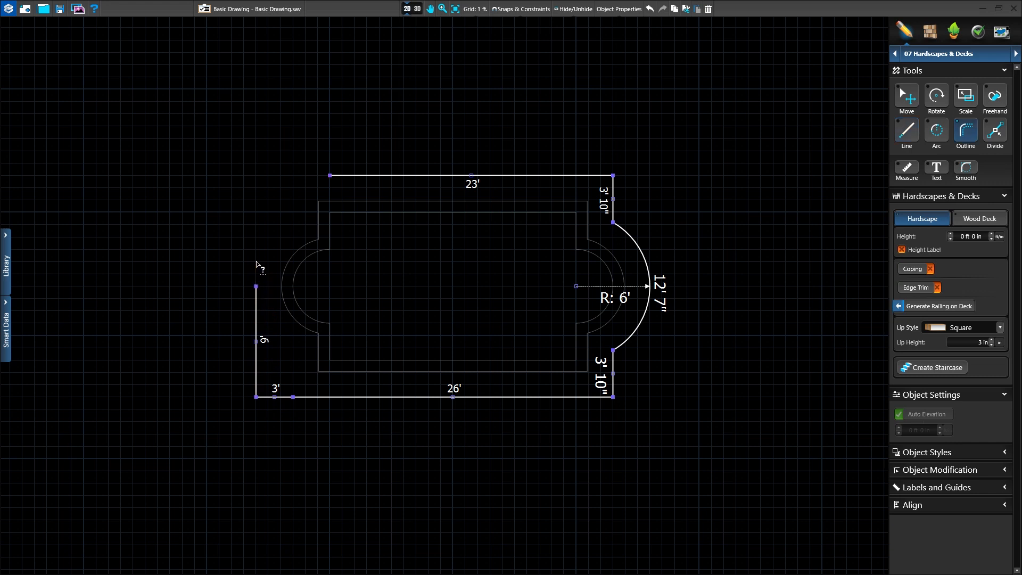
{"action": "left_click", "coordinate": [294, 269]}
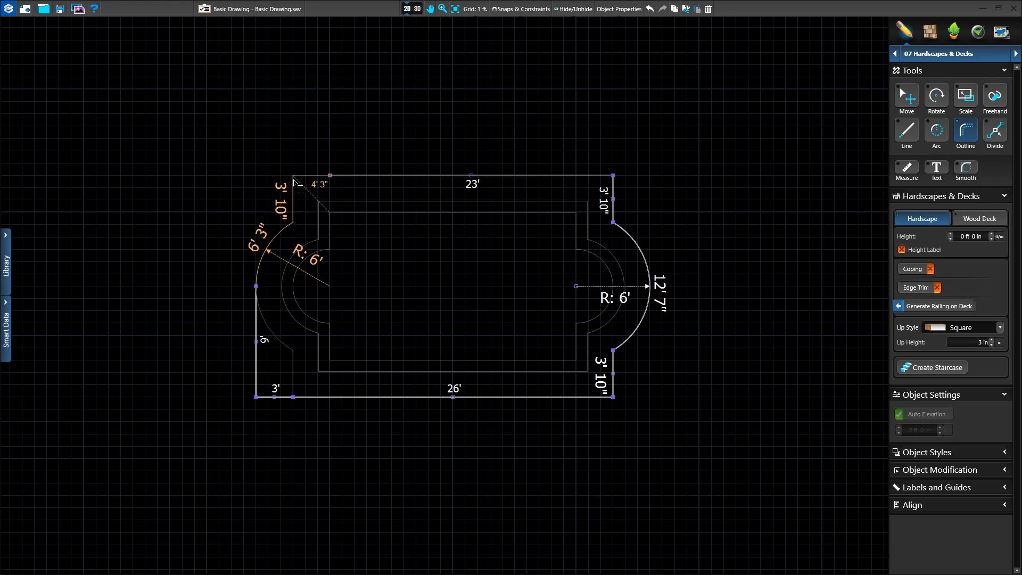
{"action": "left_click", "coordinate": [330, 175]}
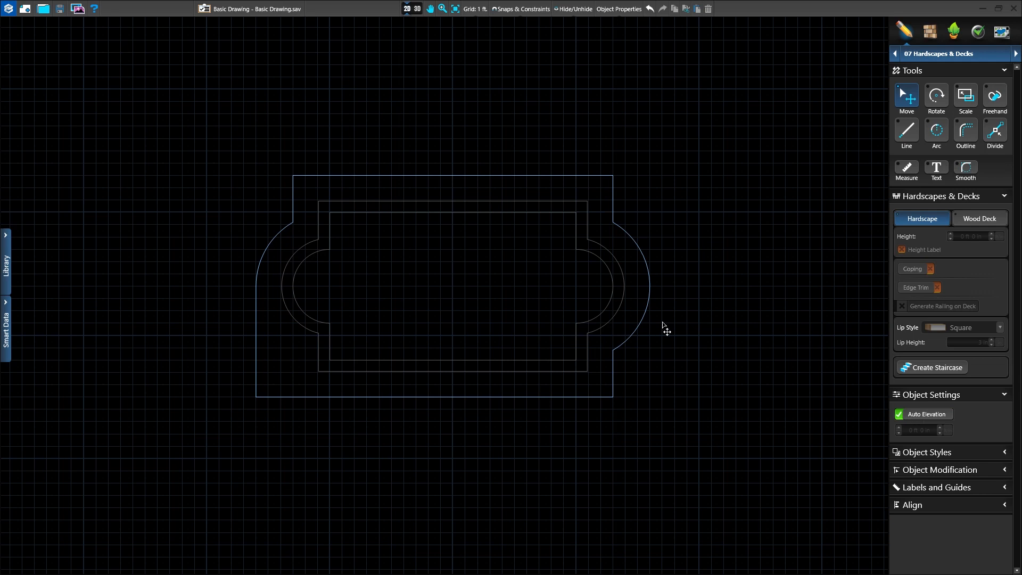
- Delete the short vertical hardscape edge between the right arc and the lower-right corner
{"action": "left_click", "coordinate": [645, 323]}
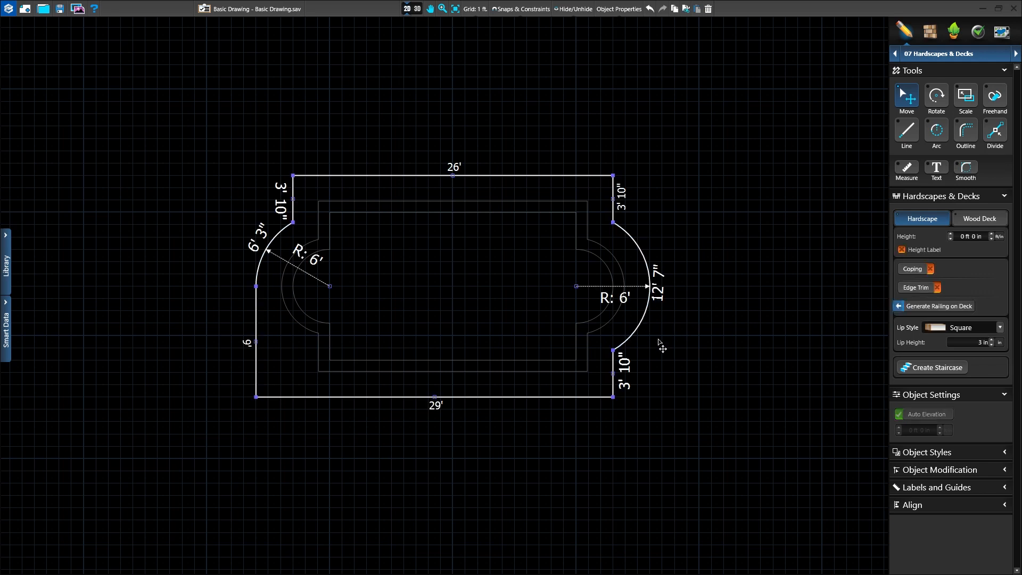
{"action": "scroll", "coordinate": [660, 346], "scroll_direction": "up", "scroll_amount": 4}
{"action": "middle_click_drag", "start_coordinate": [601, 323], "coordinate": [624, 395]}
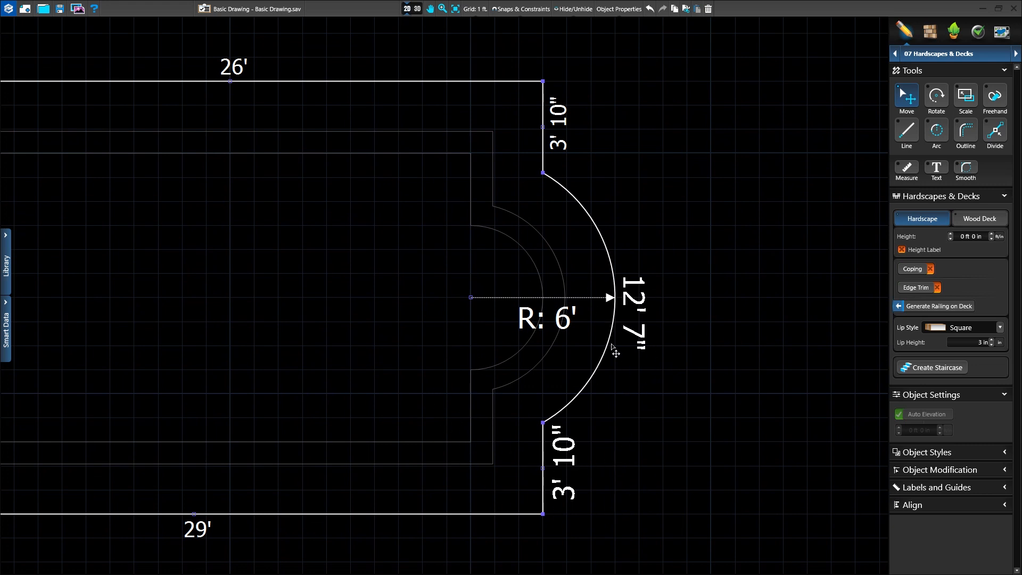
{"action": "left_click", "coordinate": [544, 471]}
{"action": "left_click", "coordinate": [709, 9]}
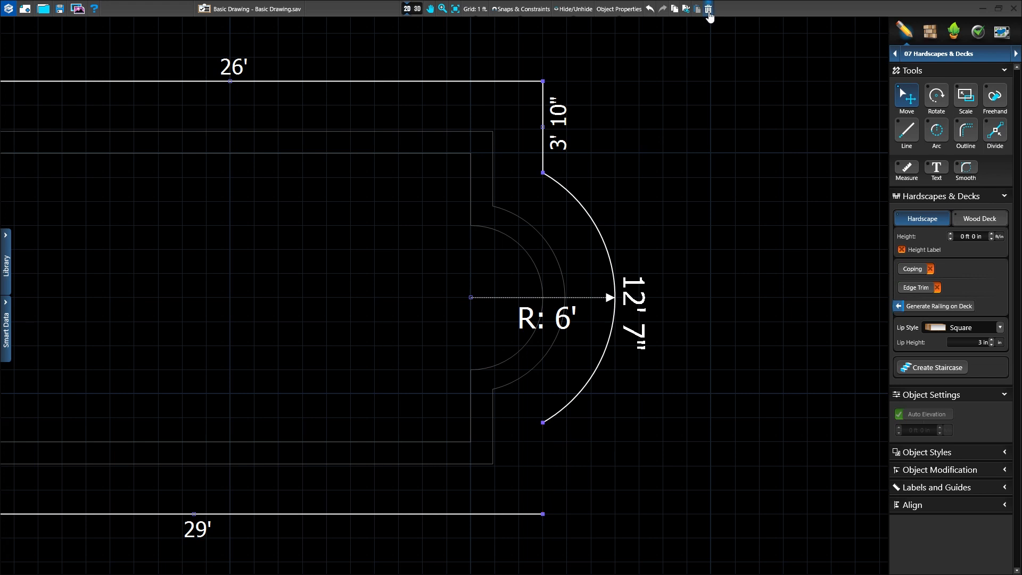
{"action": "left_click", "coordinate": [714, 304]}
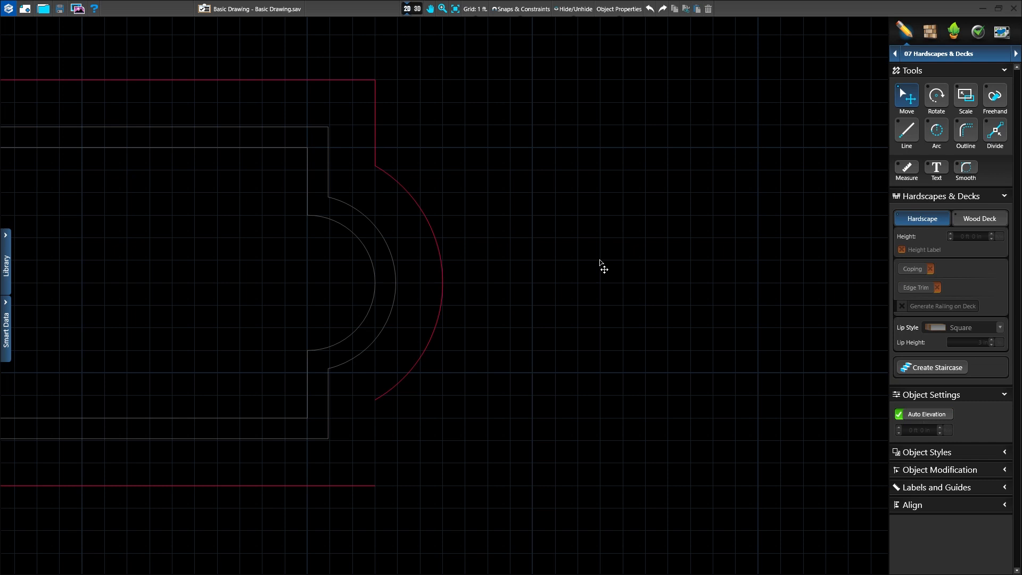
- Divide the hardscape's right arc at its midpoint
{"action": "left_click", "coordinate": [443, 281]}
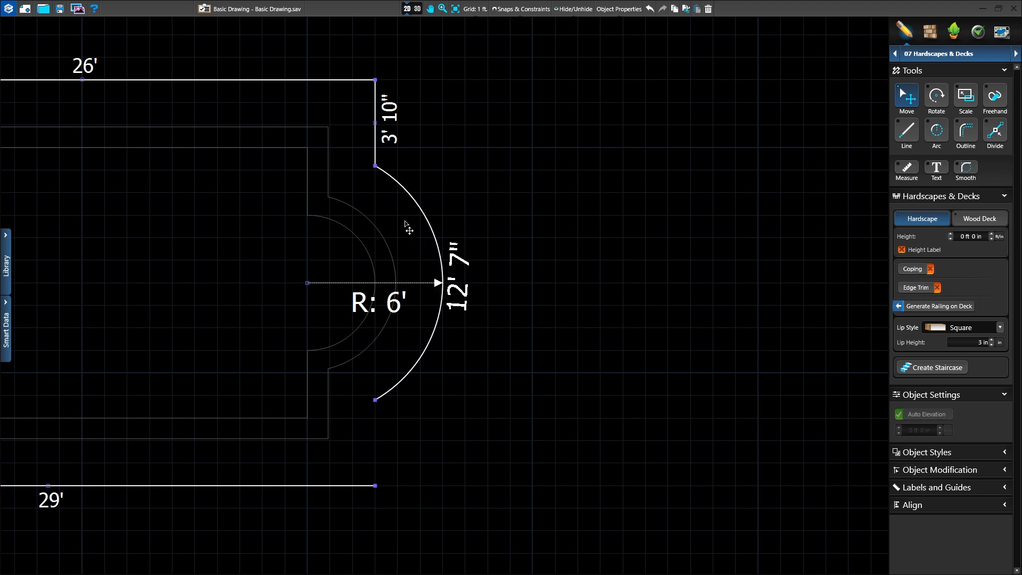
{"action": "left_click", "coordinate": [413, 285]}
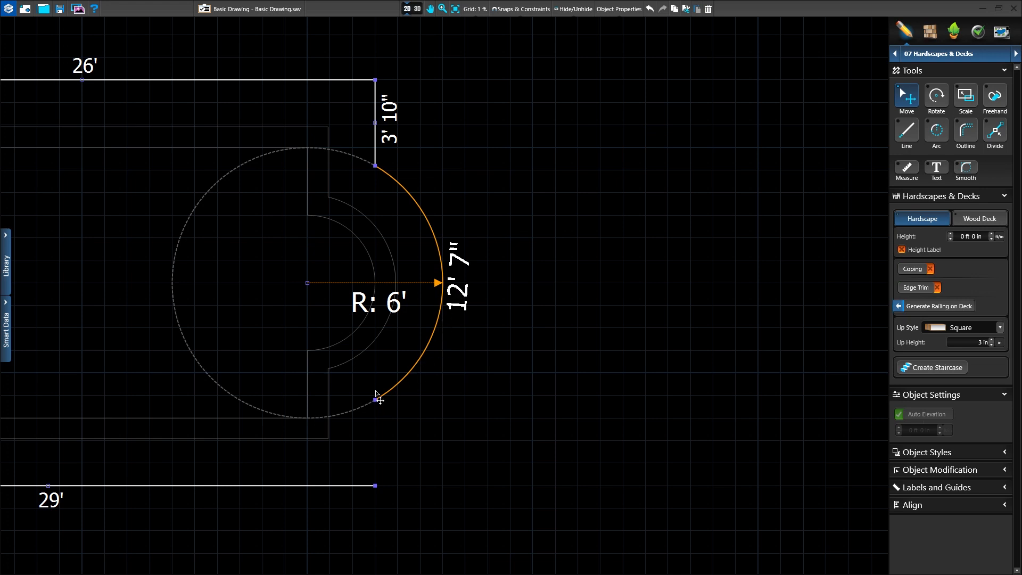
{"action": "scroll", "coordinate": [293, 349], "scroll_direction": "down", "scroll_amount": 1}
{"action": "middle_click_drag", "start_coordinate": [286, 349], "coordinate": [502, 332]}
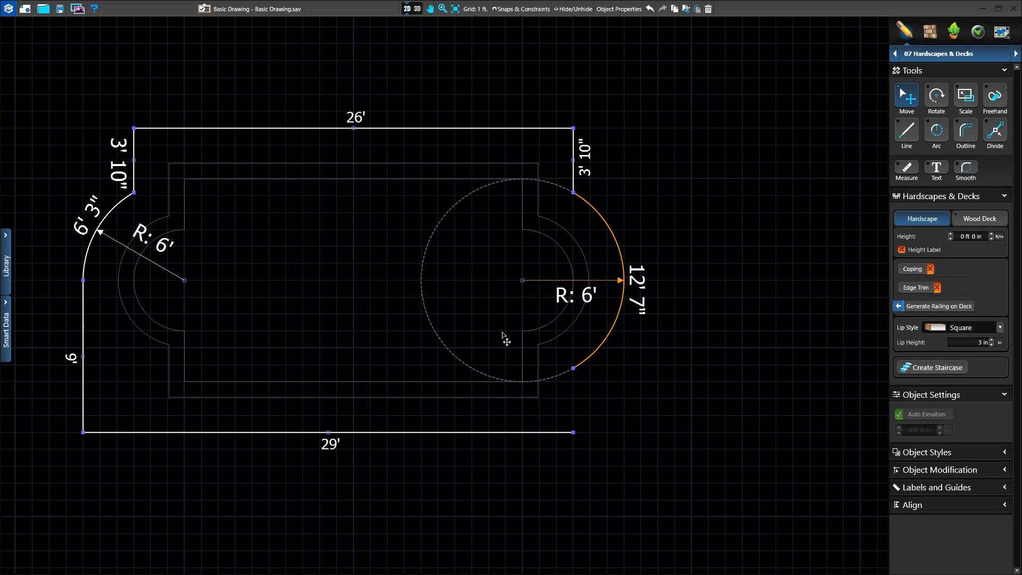
{"action": "left_click", "coordinate": [997, 133]}
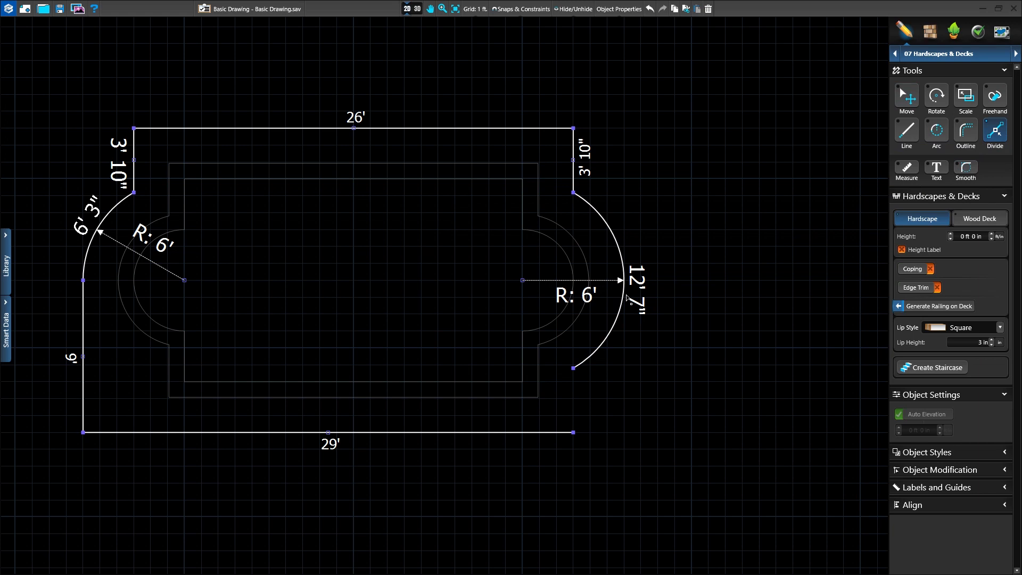
{"action": "scroll", "coordinate": [629, 290], "scroll_direction": "up", "scroll_amount": 5}
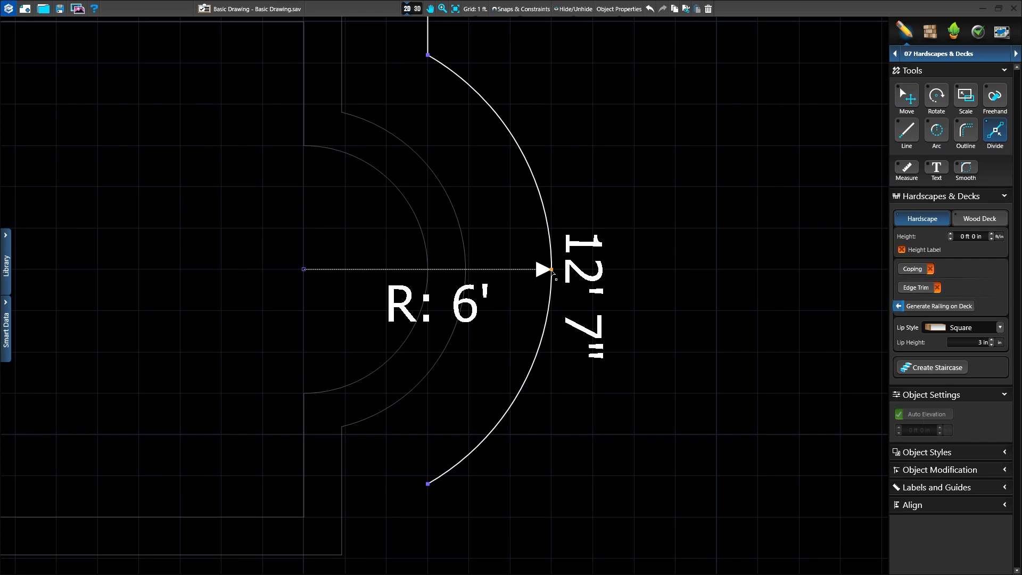
{"action": "left_click", "coordinate": [552, 270]}
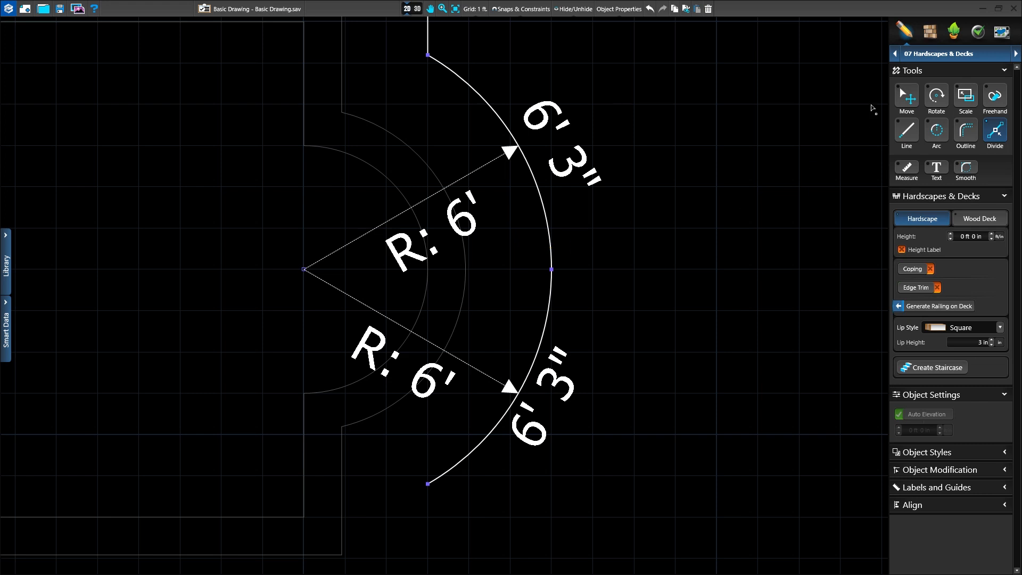
- Delete the lower half of the divided right arc
{"action": "left_click", "coordinate": [900, 98]}
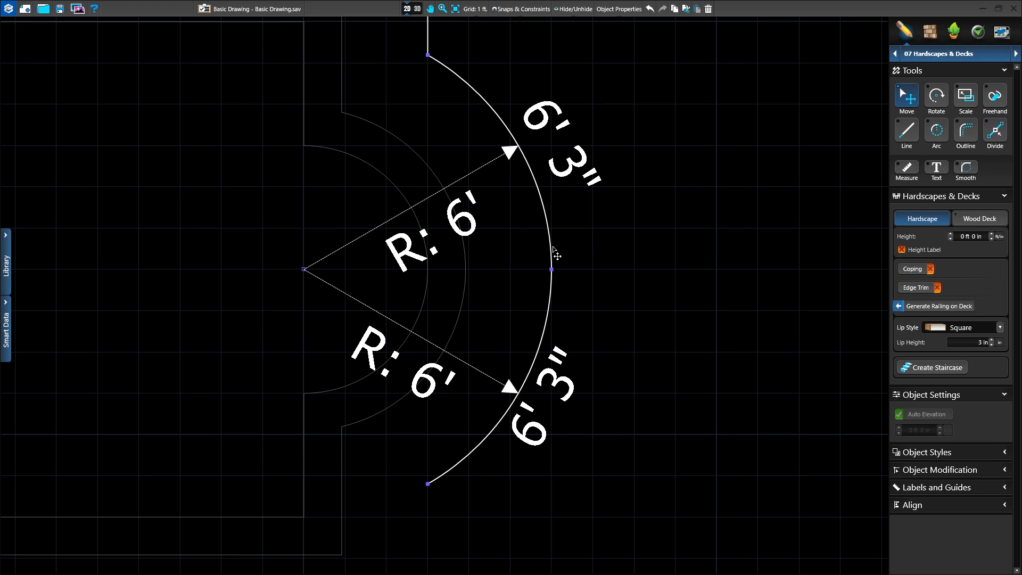
{"action": "left_click", "coordinate": [502, 392]}
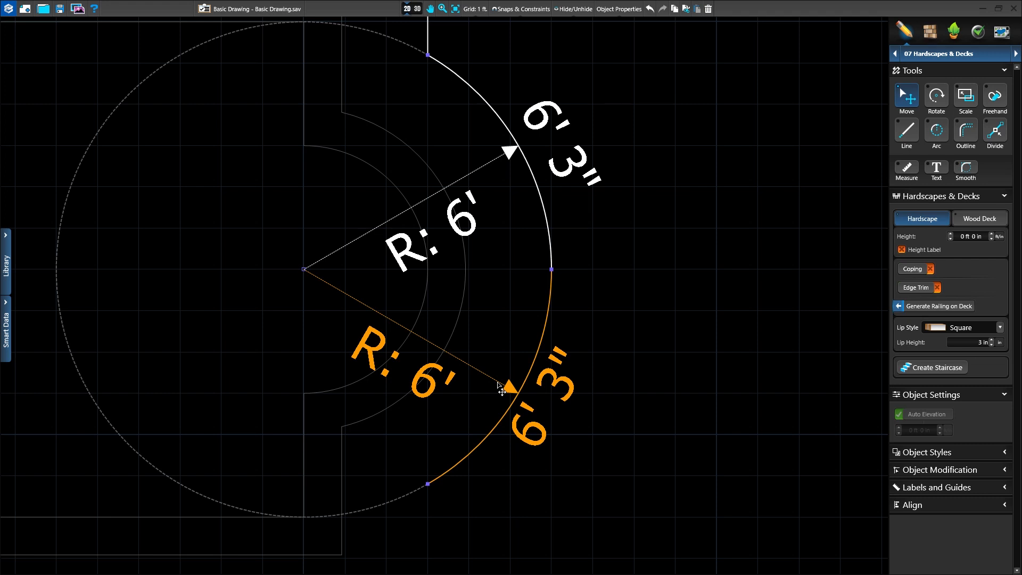
{"action": "key", "text": "Delete"}
{"action": "left_click", "coordinate": [502, 391]}
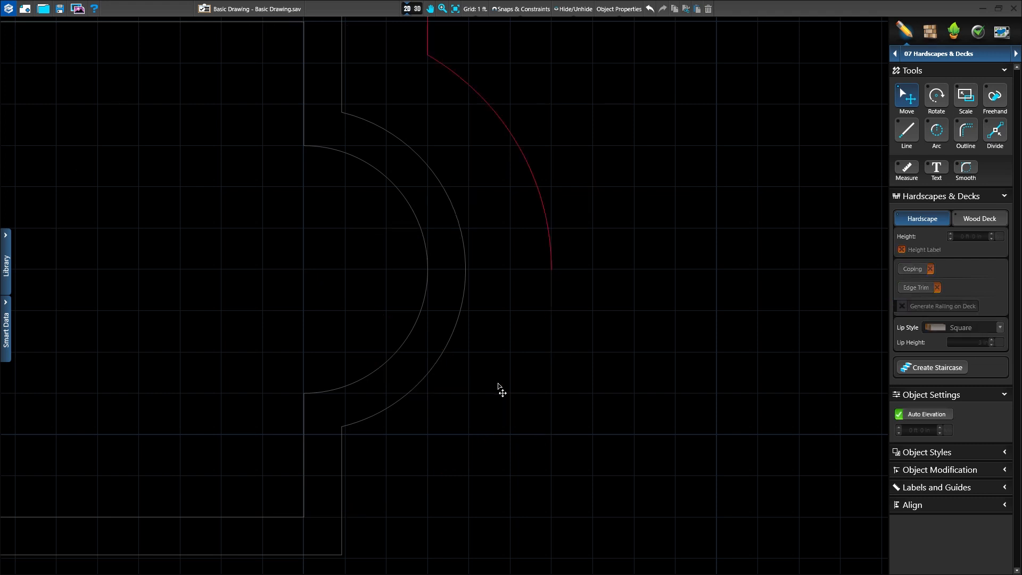
- Close the open hardscape with a 9 ft vertical line down from the right arc and a line to the bottom edge's end
{"action": "scroll", "coordinate": [356, 326], "scroll_direction": "down", "scroll_amount": 3}
{"action": "middle_click_drag", "start_coordinate": [356, 327], "coordinate": [607, 333]}
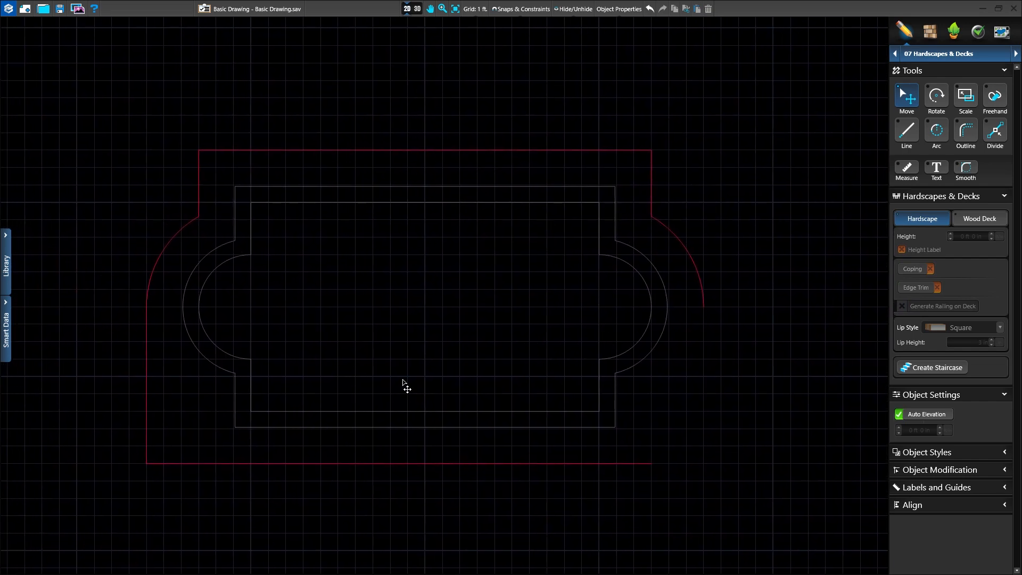
{"action": "key", "text": "t"}
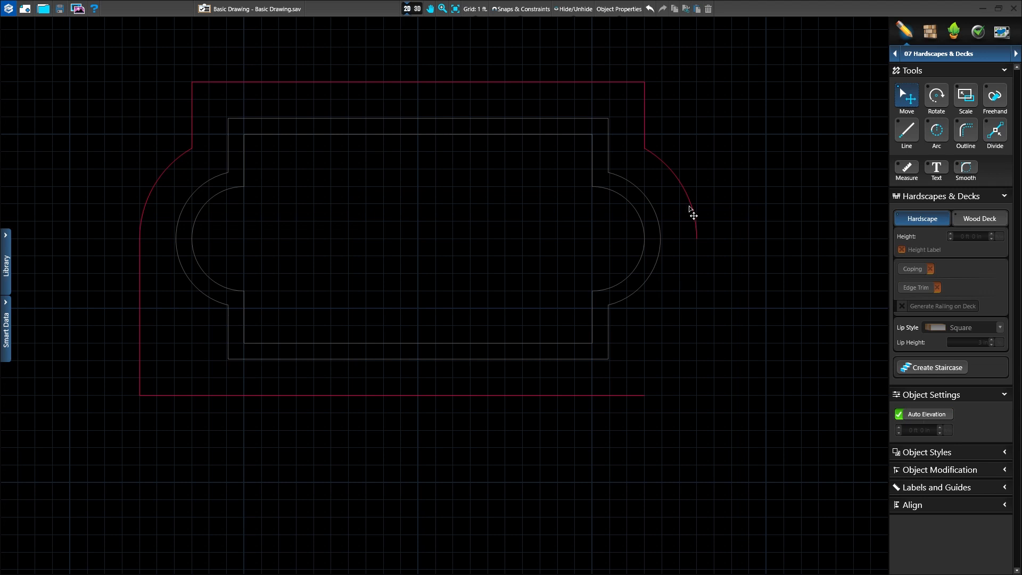
{"action": "left_click", "coordinate": [693, 215]}
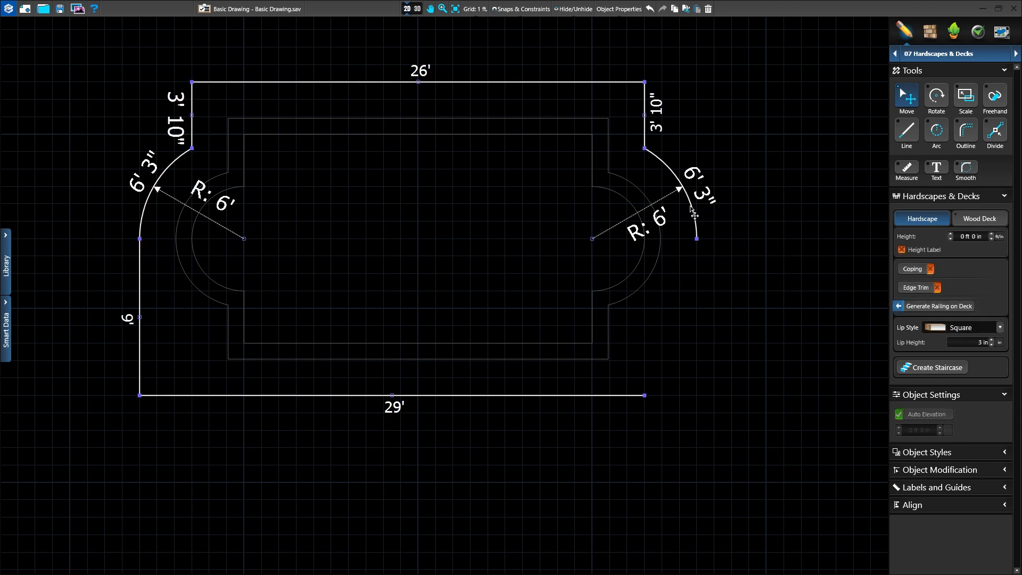
{"action": "left_click", "coordinate": [906, 131]}
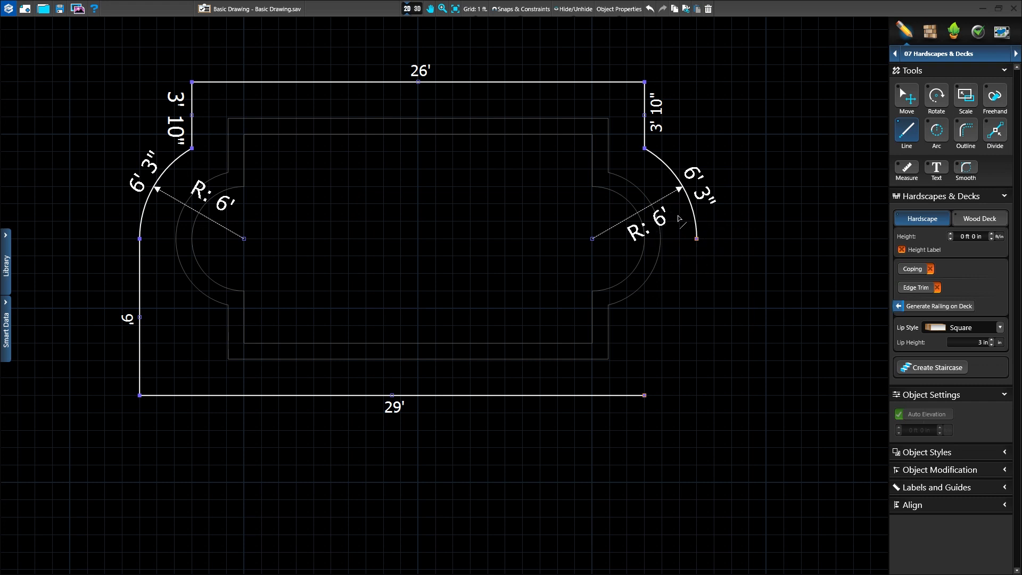
{"action": "left_click", "coordinate": [697, 240]}
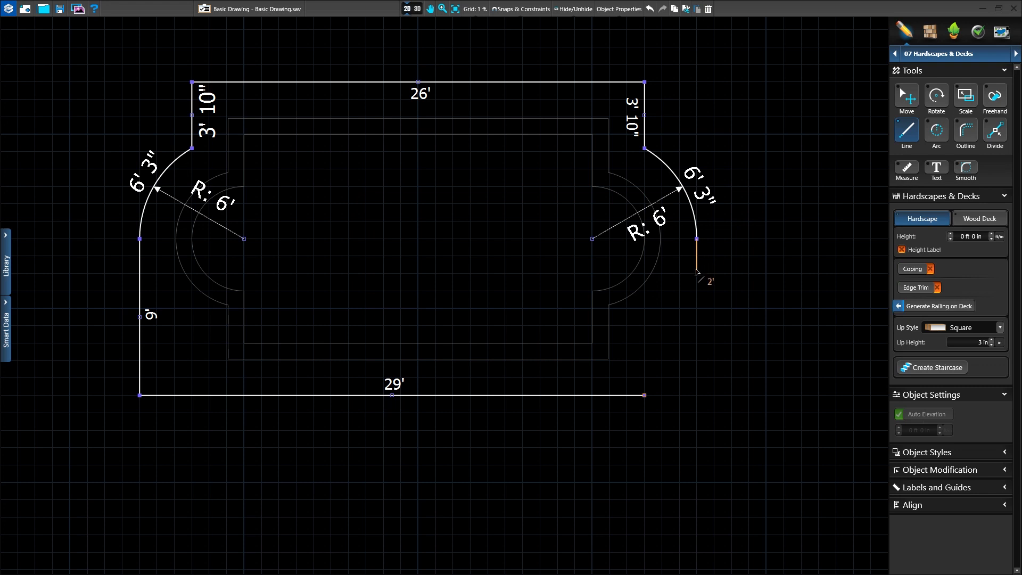
{"action": "left_click", "coordinate": [698, 396]}
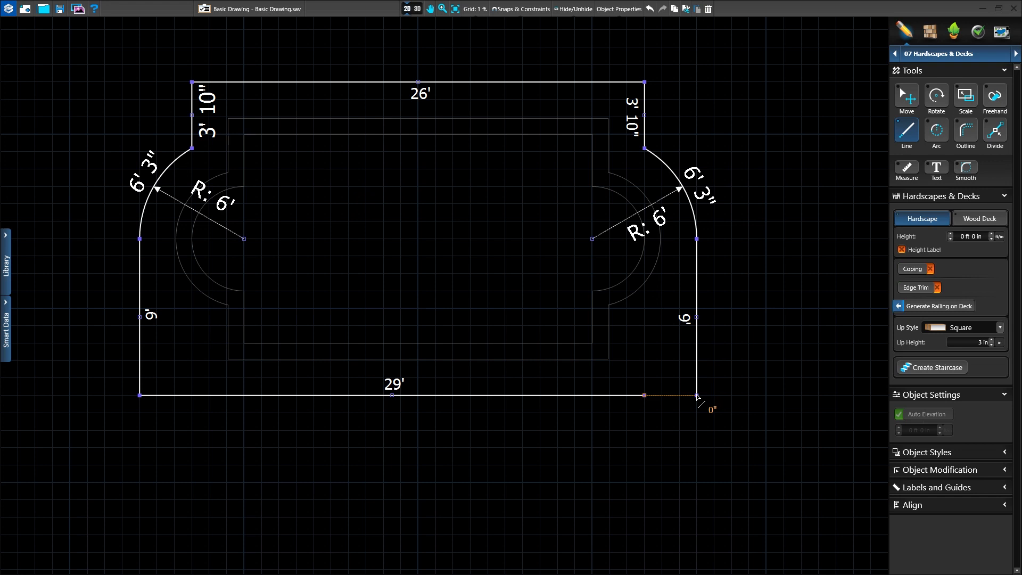
{"action": "left_click", "coordinate": [698, 395]}
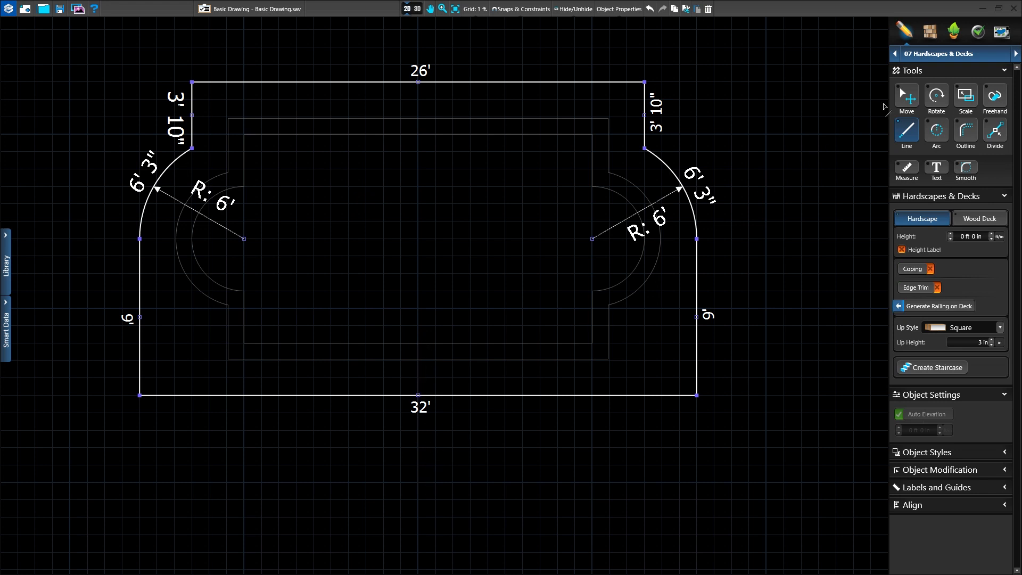
- Move the hardscape's bottom edge down 3 ft, making both straight side edges 12 ft long
{"action": "left_click", "coordinate": [903, 99]}
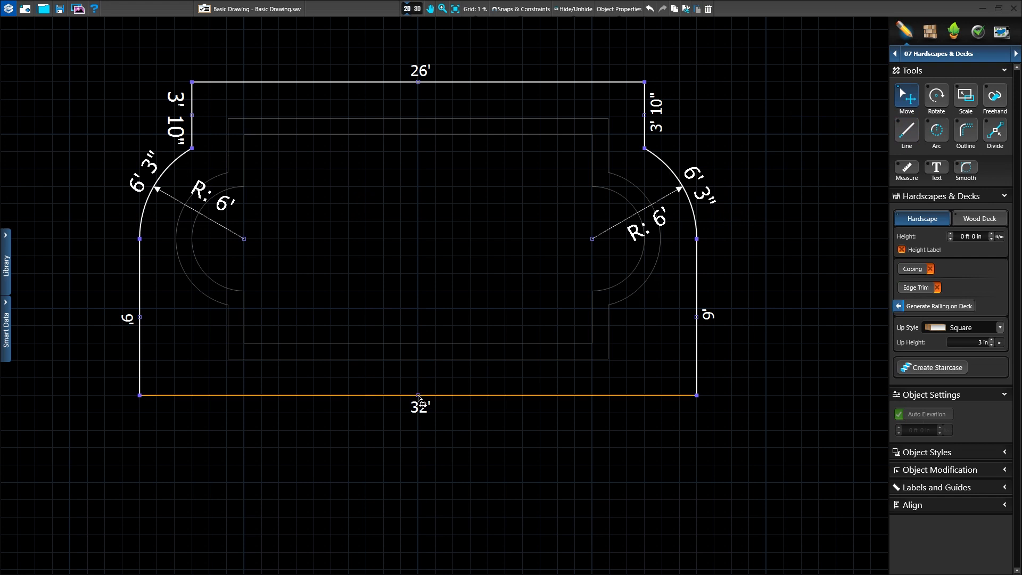
{"action": "left_click_drag", "start_coordinate": [419, 397], "coordinate": [420, 431]}
{"action": "mouse_move", "coordinate": [419, 430]}
{"action": "left_mouse_down"}
{"action": "mouse_move", "coordinate": [419, 378]}
{"action": "mouse_move", "coordinate": [418, 447]}
{"action": "left_mouse_up"}
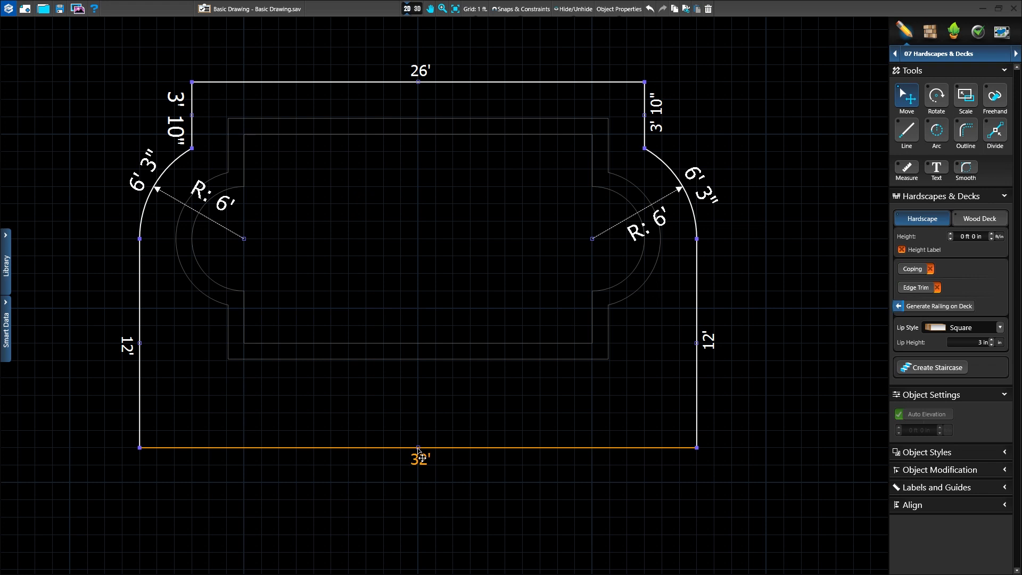
{"action": "left_click", "coordinate": [421, 421]}
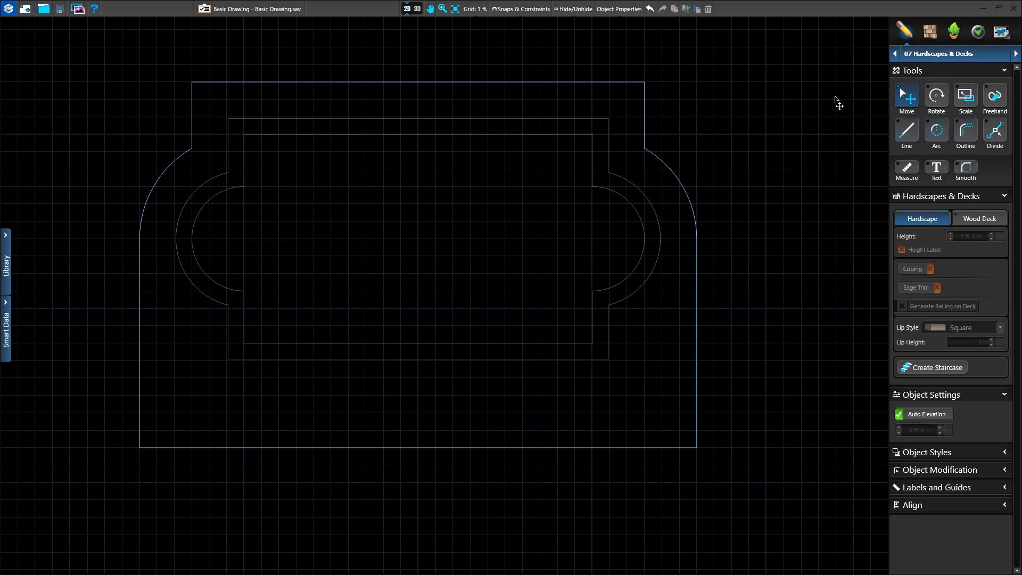
{"action": "left_click", "coordinate": [899, 98]}
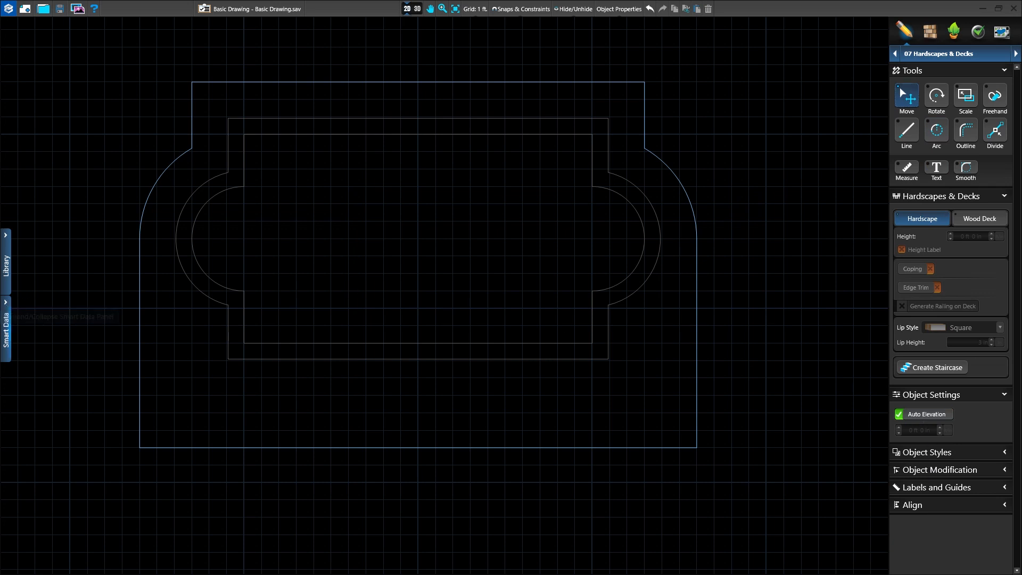
- Examine the smart data for the hardscape and the pool, and view the design in 3D
{"action": "left_click", "coordinate": [6, 303]}
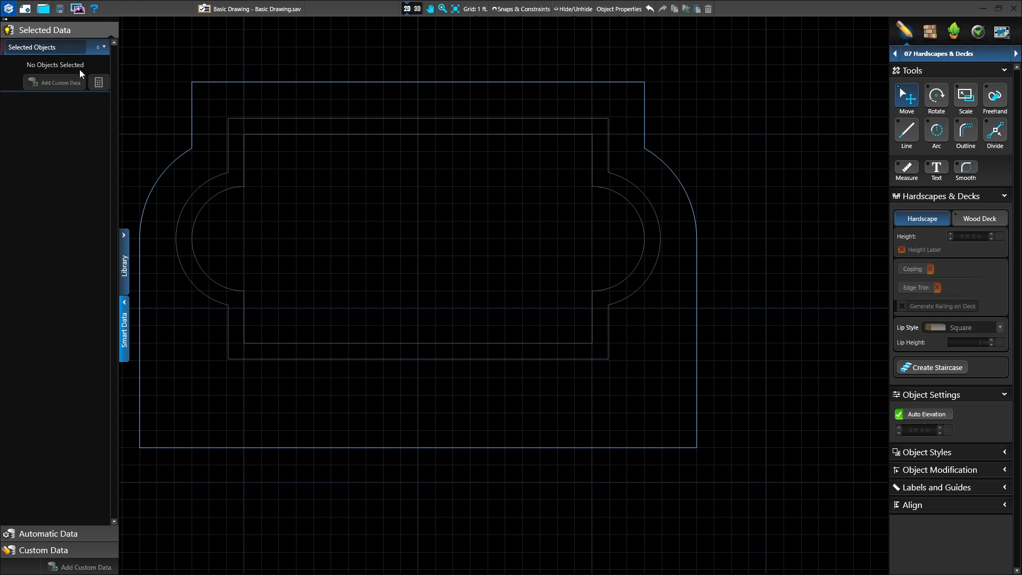
{"action": "left_click", "coordinate": [375, 448]}
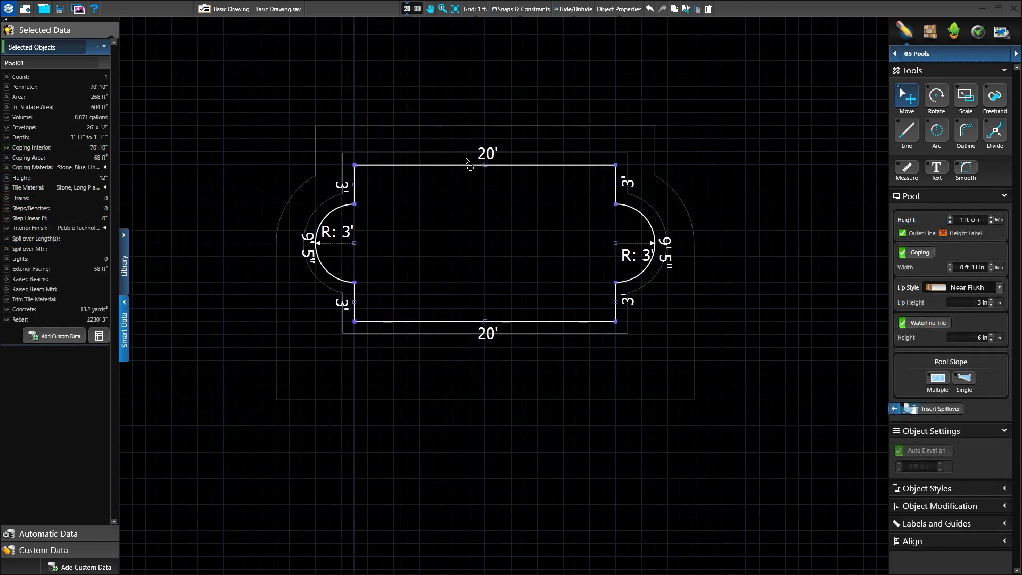
{"action": "left_click", "coordinate": [416, 9]}
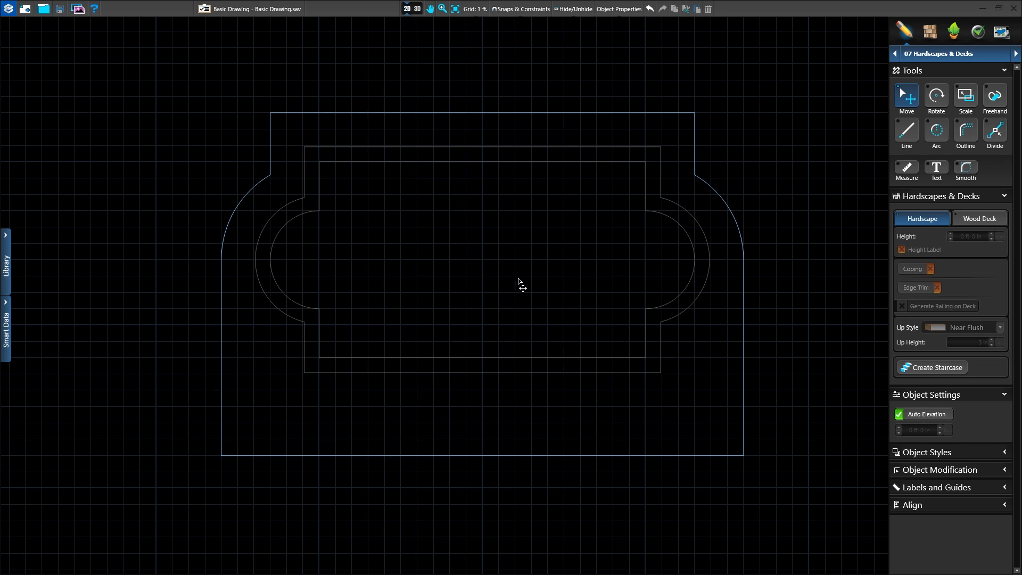
{"action": "middle_click_drag", "start_coordinate": [519, 277], "coordinate": [516, 251]}
{"action": "scroll", "coordinate": [486, 204], "scroll_direction": "down", "scroll_amount": 2}
{"action": "scroll", "coordinate": [484, 209], "scroll_direction": "down", "scroll_amount": 1}
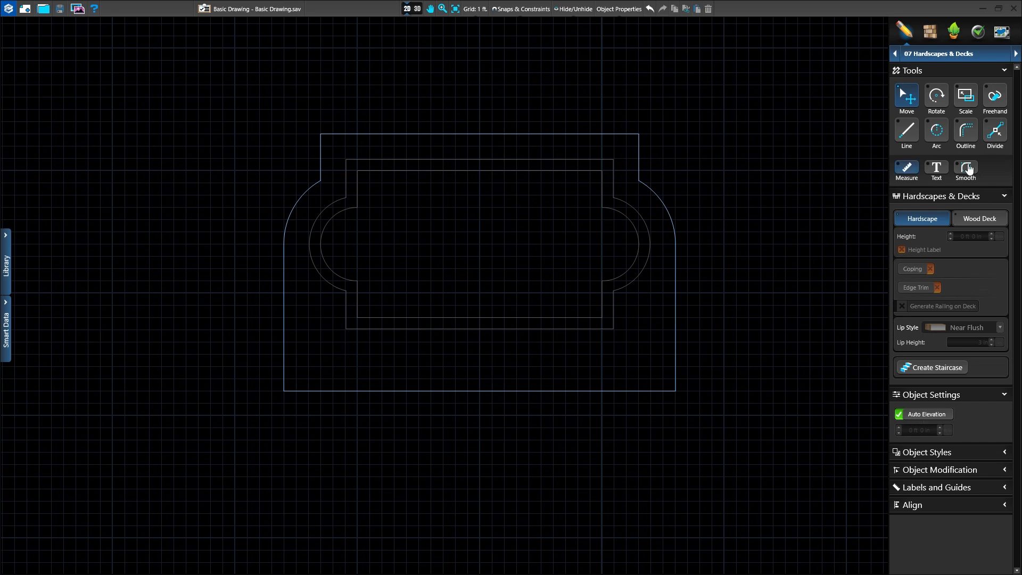
{"action": "left_click", "coordinate": [941, 488]}
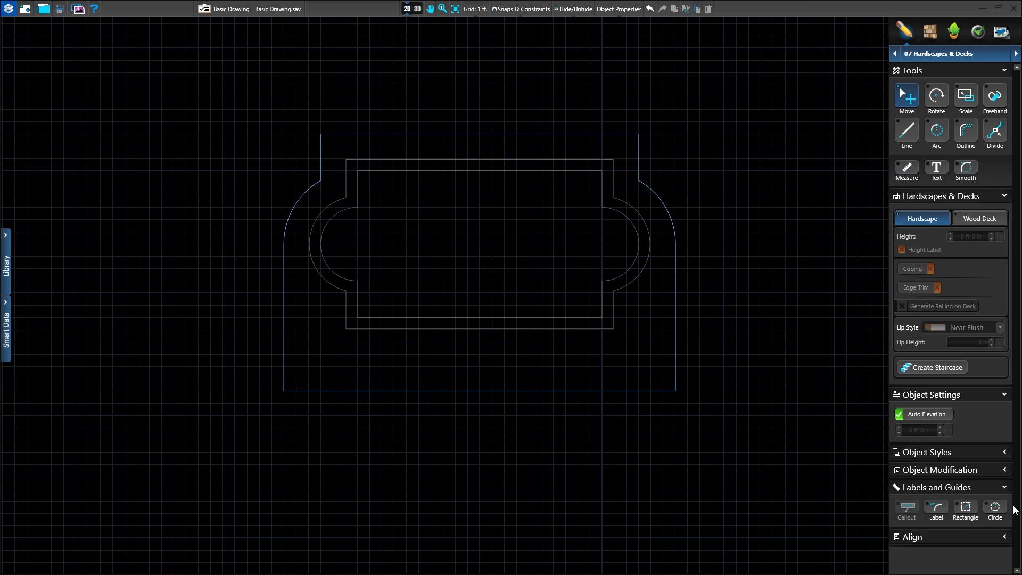
{"action": "left_click", "coordinate": [949, 489]}
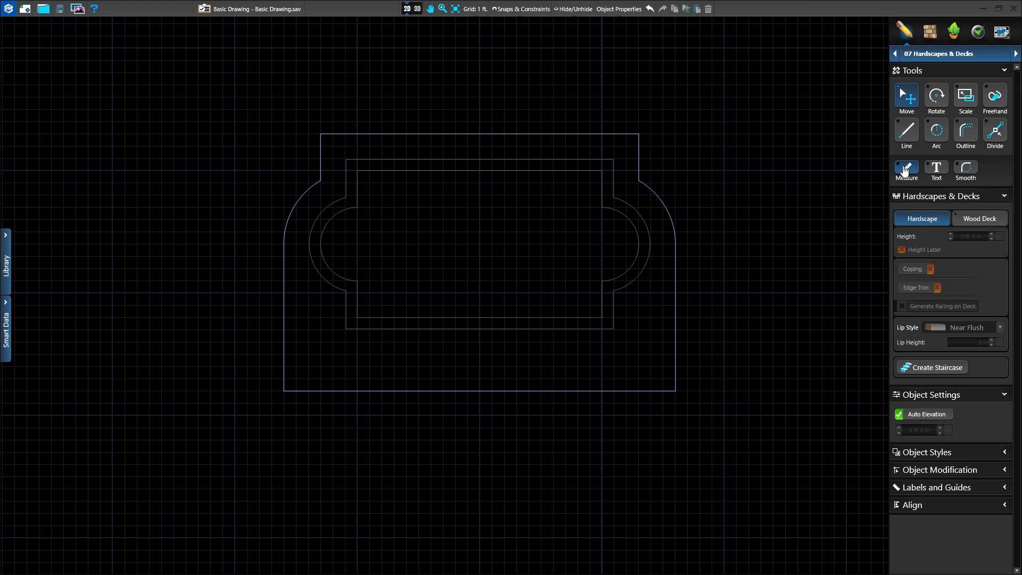
- Try a vertical measurement down from the pool's lower-left corner and delete it
{"action": "middle_click_drag", "start_coordinate": [372, 365], "coordinate": [376, 290]}
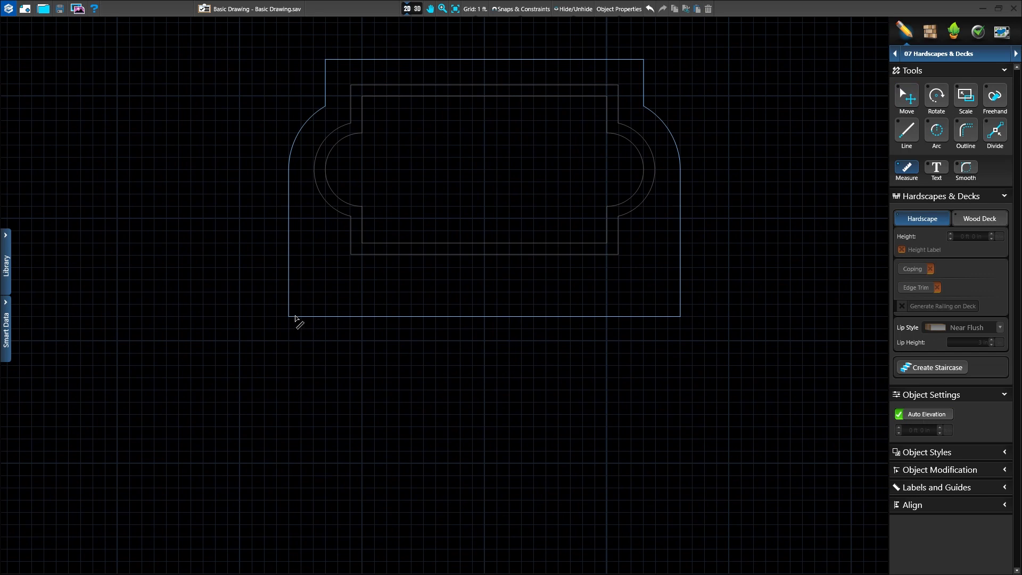
{"action": "left_click_drag", "start_coordinate": [362, 243], "coordinate": [362, 279]}
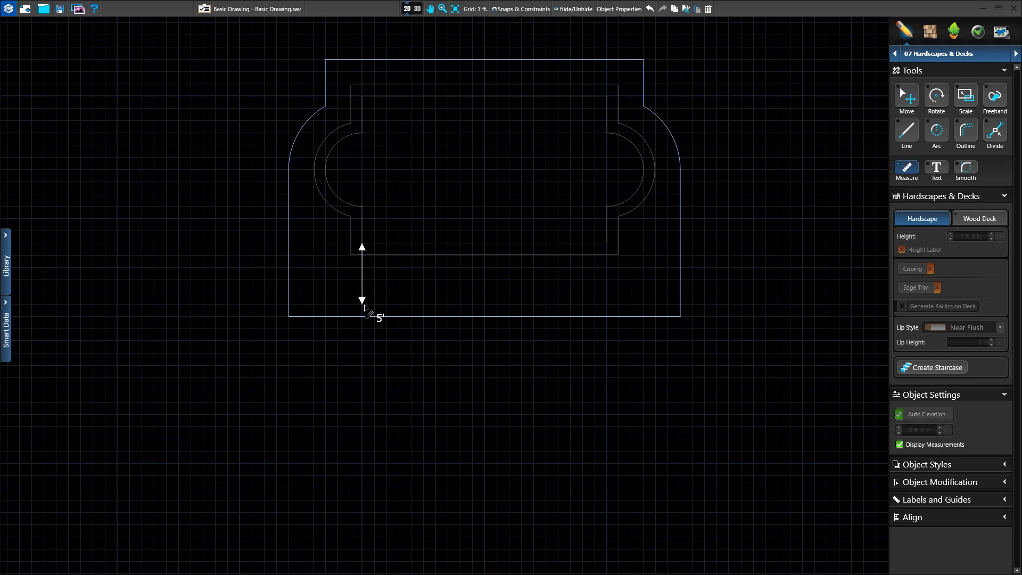
{"action": "left_click_drag", "start_coordinate": [365, 355], "coordinate": [363, 362]}
{"action": "key", "text": "Delete"}
- Add a vertical measurement between the midpoints of the pool's top and bottom edges
{"action": "middle_click_drag", "start_coordinate": [472, 158], "coordinate": [398, 284]}
{"action": "scroll", "coordinate": [448, 292], "scroll_direction": "up", "scroll_amount": 1}
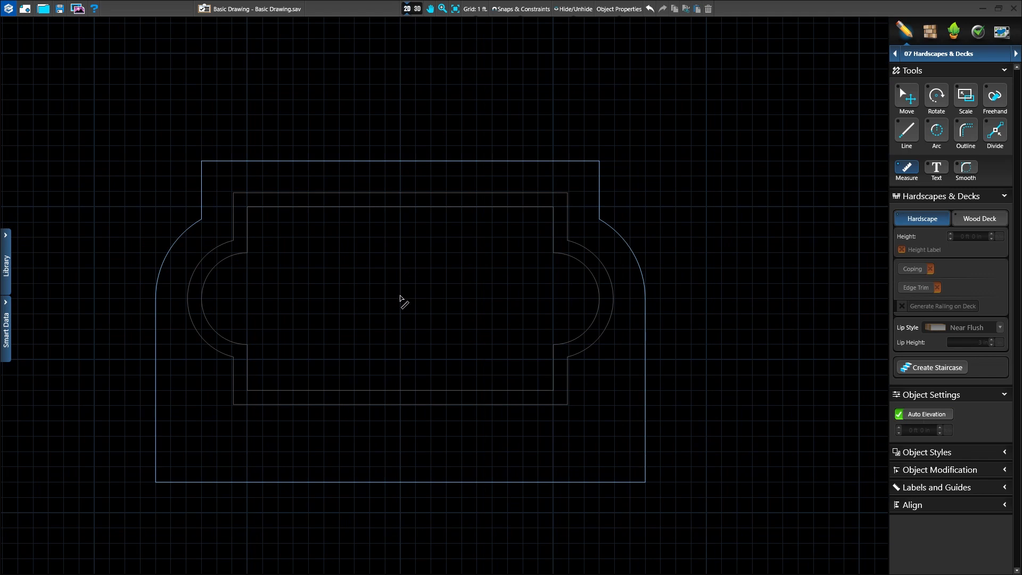
{"action": "left_click", "coordinate": [400, 207]}
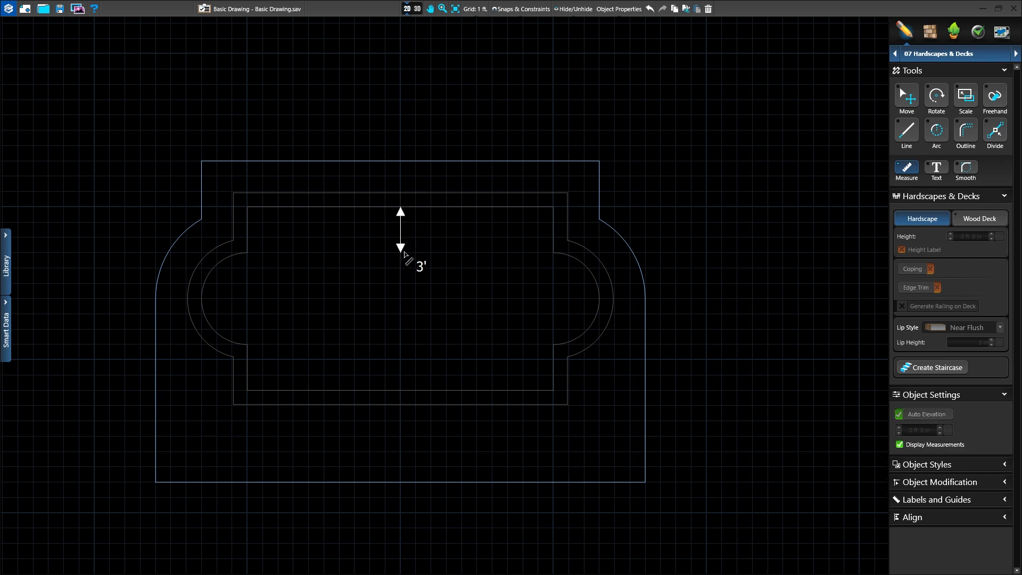
{"action": "left_click", "coordinate": [400, 391]}
- Add a horizontal measurement between the outermost points of the pool's two arcs and place it below the pool
{"action": "left_click", "coordinate": [201, 299]}
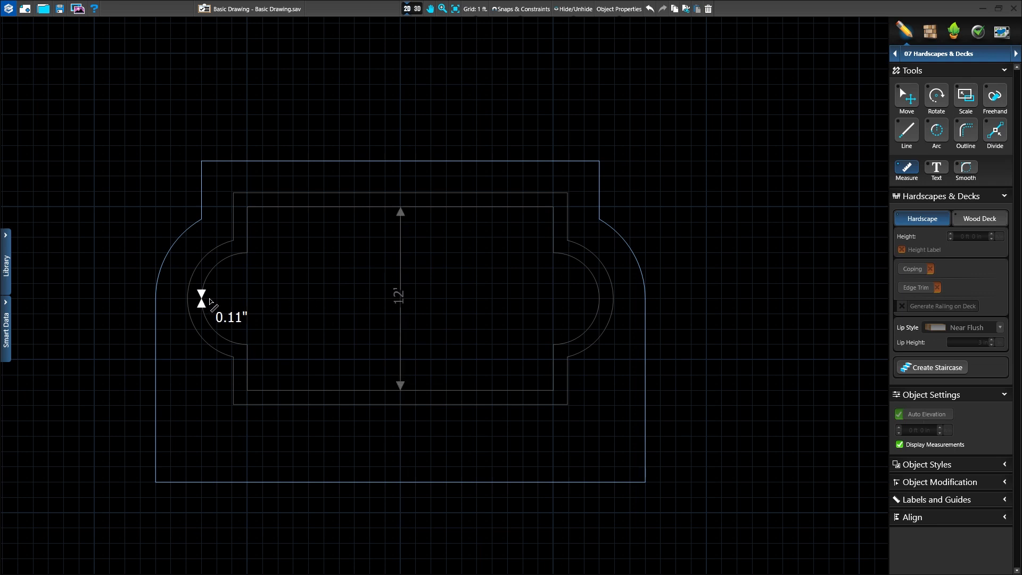
{"action": "left_click", "coordinate": [597, 301]}
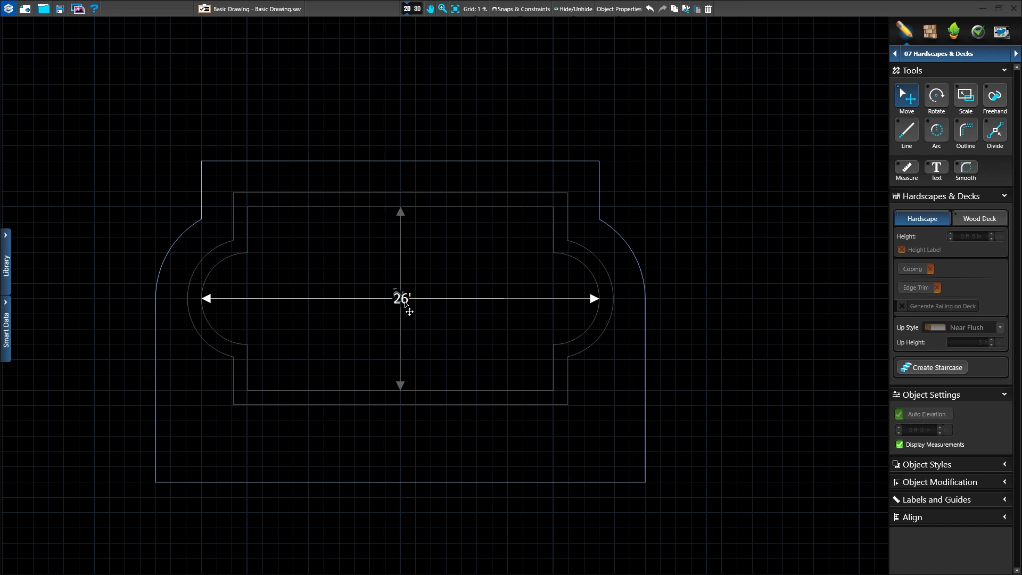
{"action": "left_click_drag", "start_coordinate": [409, 312], "coordinate": [412, 453]}
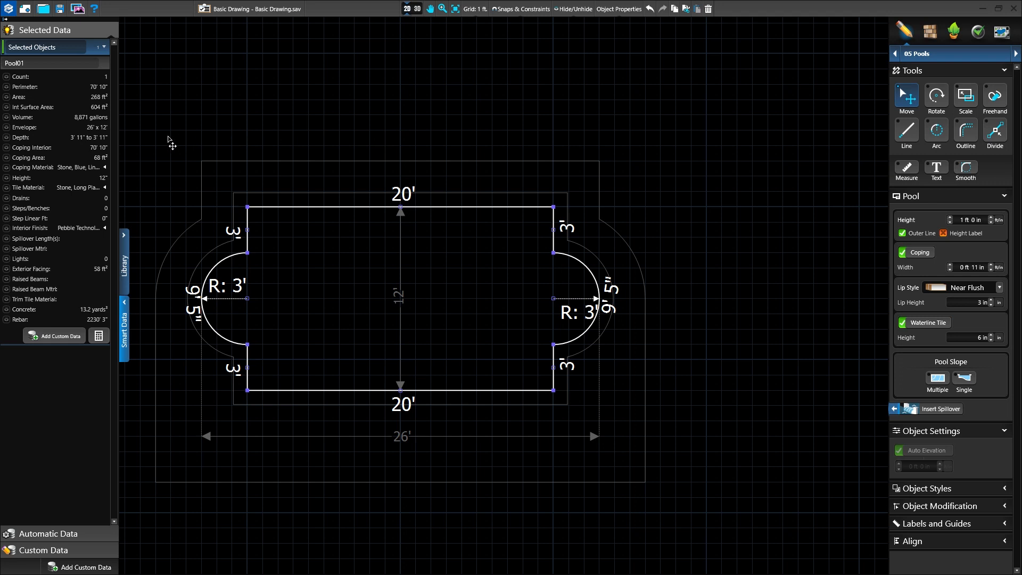
{"action": "mouse_move", "coordinate": [52, 128]}
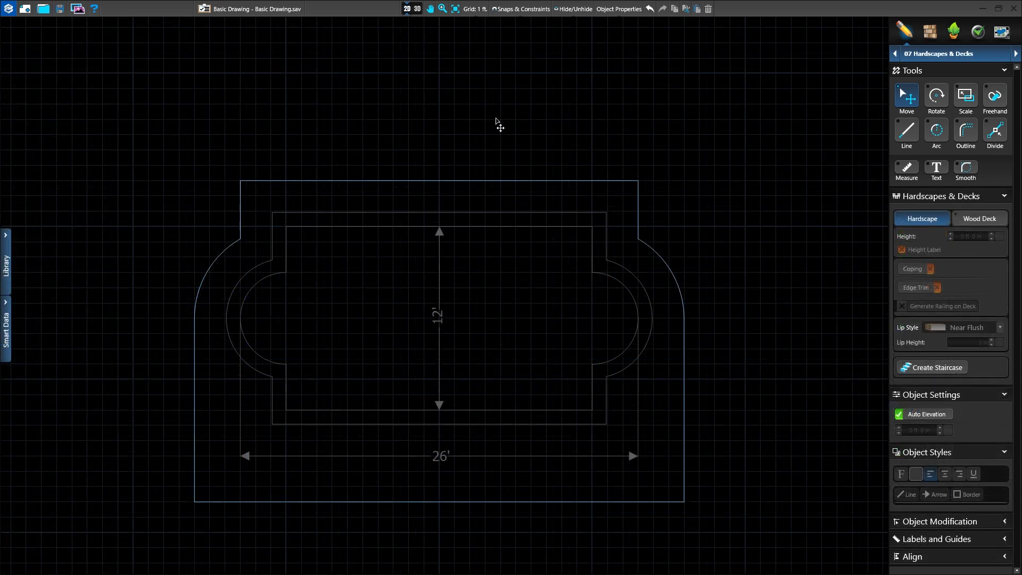
- Add a text label reading "Type in text" above the hardscape's top edge
{"action": "left_click", "coordinate": [943, 174]}
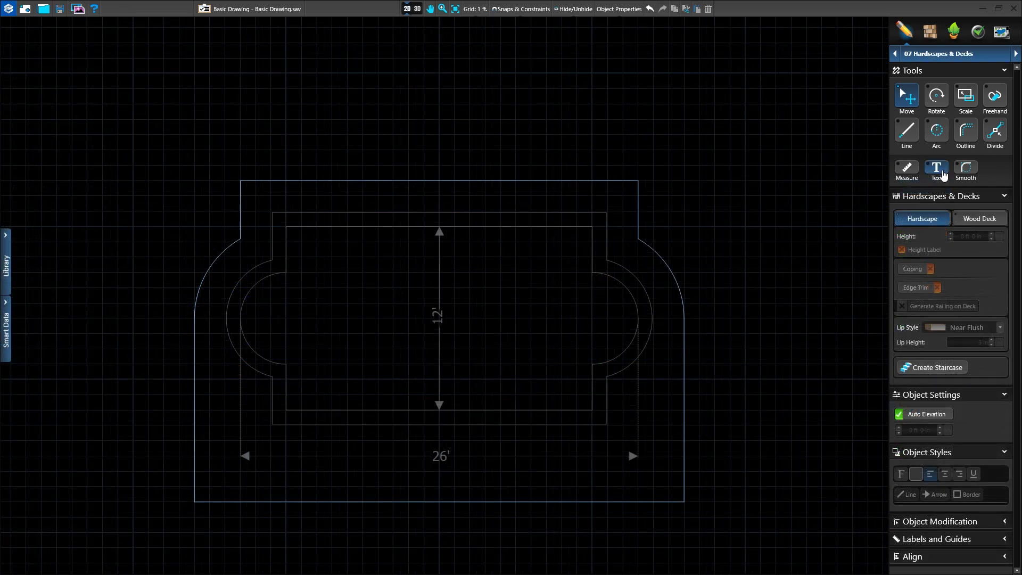
{"action": "left_click", "coordinate": [437, 119]}
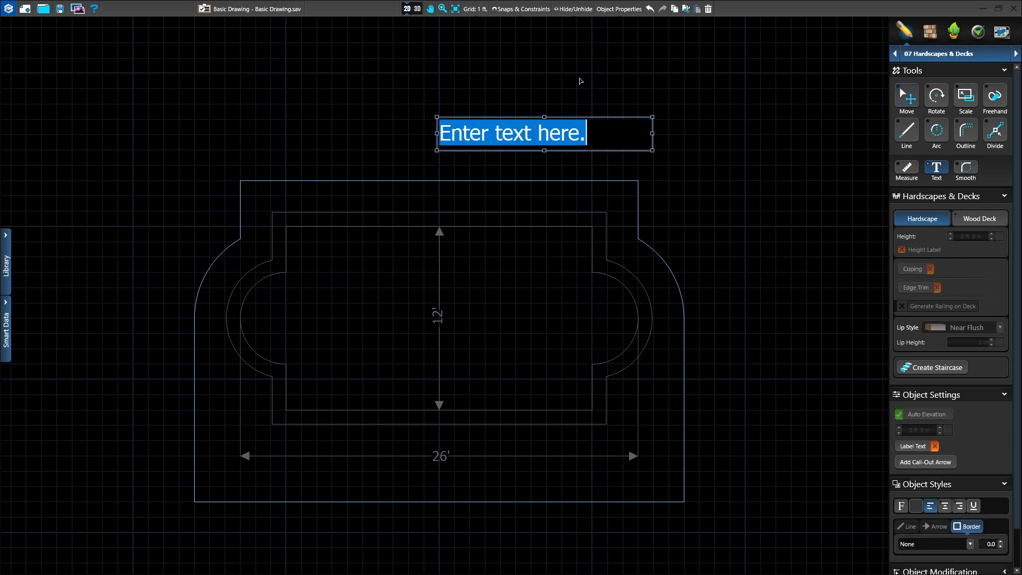
{"action": "type", "text": "Type in text"}
{"action": "left_click", "coordinate": [509, 106]}
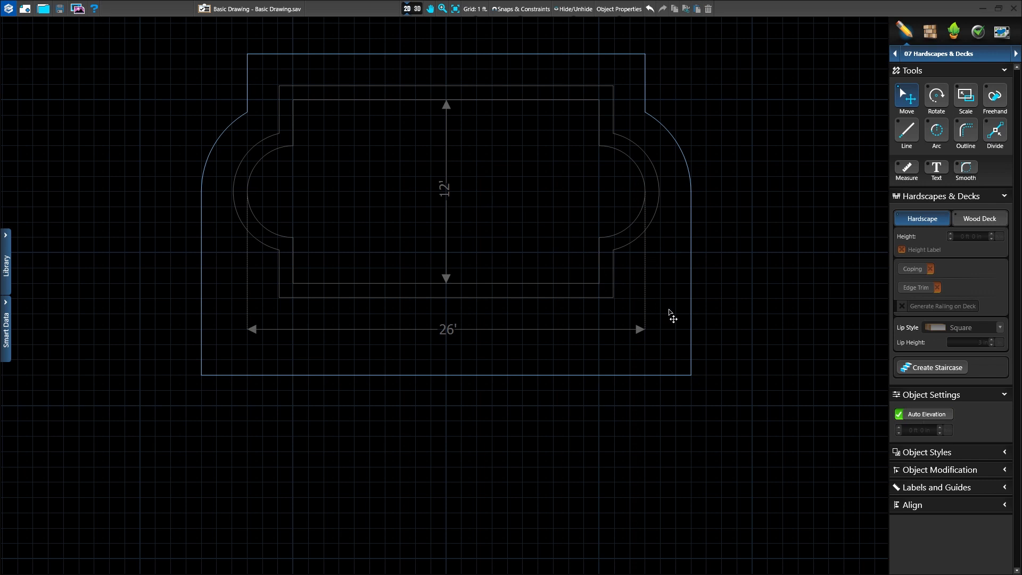
- Draw a 32 ft by 6 ft rectangle guide directly below the hardscape, starting at its lower-left corner
{"action": "left_click", "coordinate": [972, 490]}
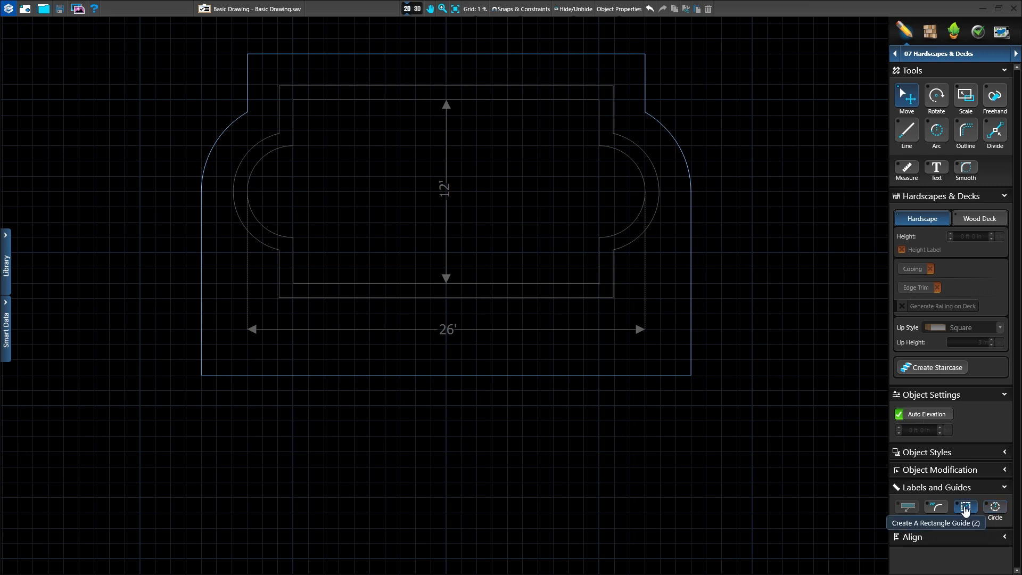
{"action": "left_click", "coordinate": [966, 509]}
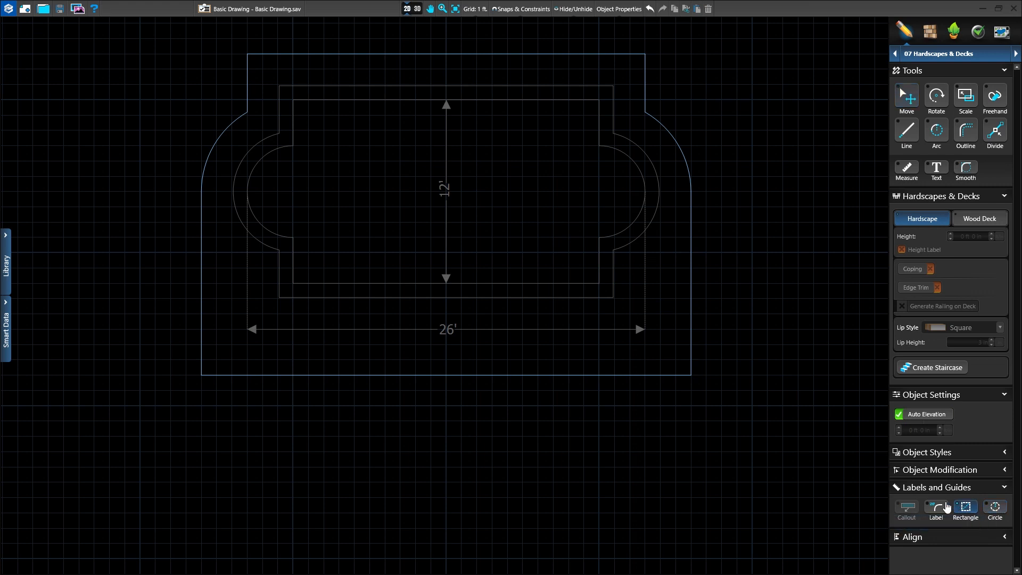
{"action": "left_click_drag", "start_coordinate": [202, 378], "coordinate": [695, 469]}
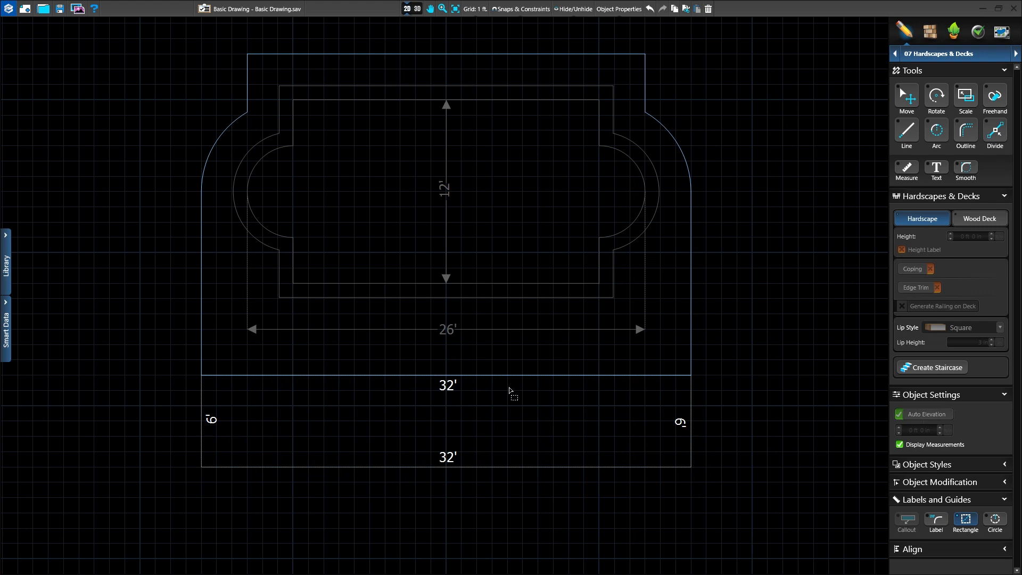
{"action": "left_click", "coordinate": [907, 99]}
- Begin a planter in the Planters stage by outlining the hardscape's full bottom edge from right to left
{"action": "left_click", "coordinate": [1016, 54]}
{"action": "left_click", "coordinate": [1016, 53]}
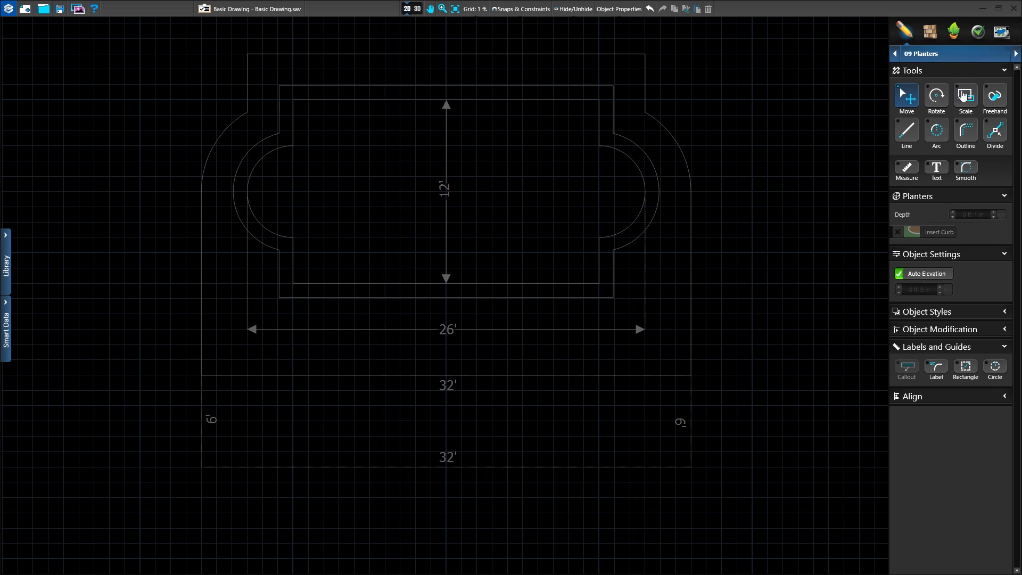
{"action": "left_click", "coordinate": [966, 136]}
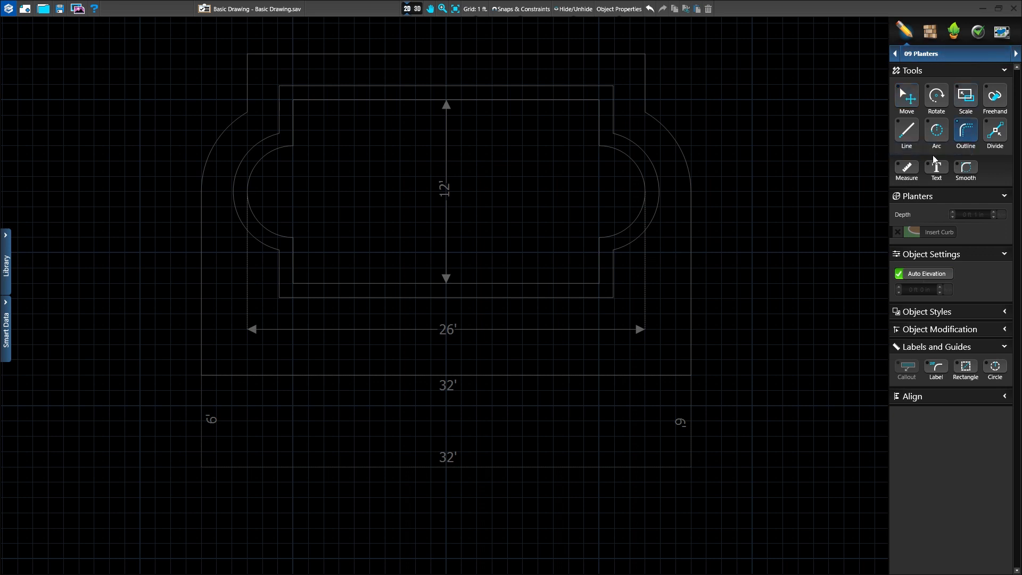
{"action": "left_click", "coordinate": [691, 376]}
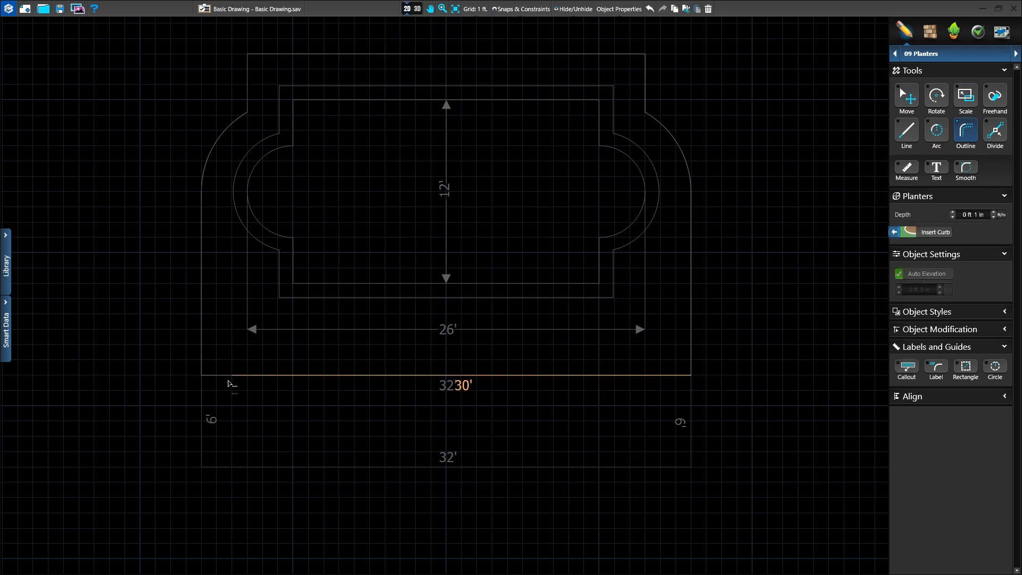
{"action": "left_click", "coordinate": [201, 376]}
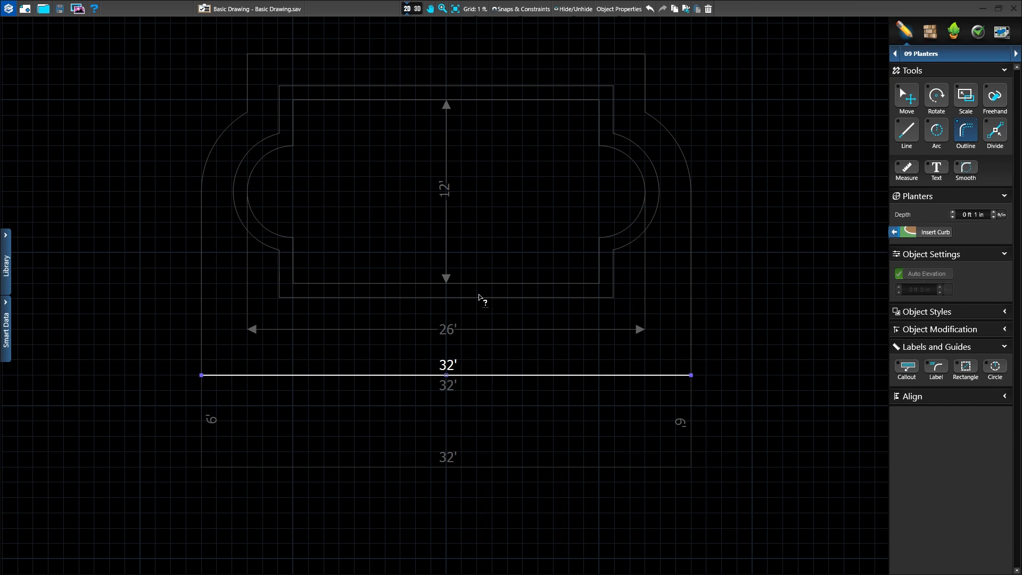
- Close the planter with a freehand wavy curve between the outlined edge's ends, inside the rectangle guide, and increase its freehand line arcs
{"action": "left_click", "coordinate": [997, 105]}
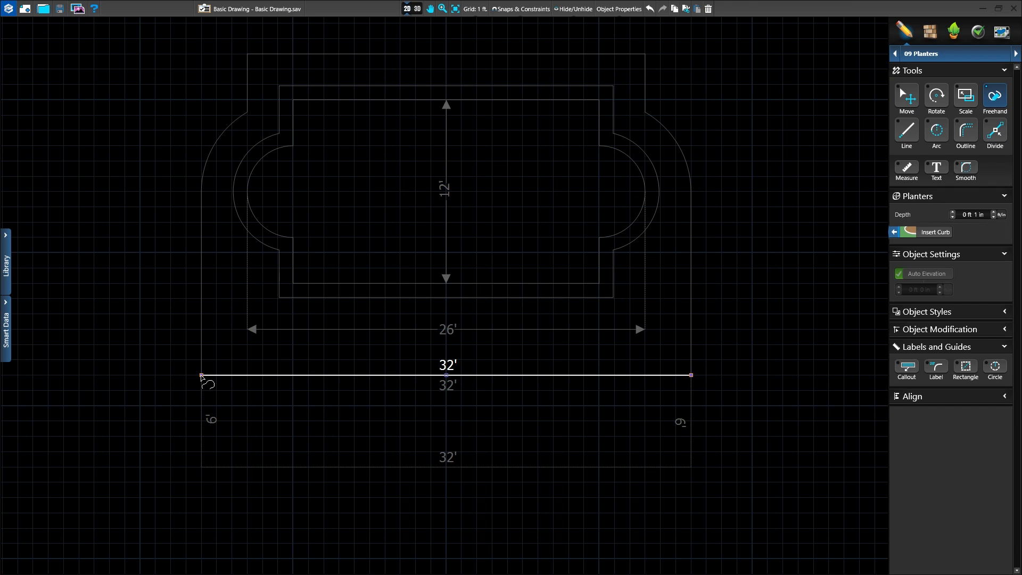
{"action": "mouse_move", "coordinate": [202, 376]}
{"action": "left_mouse_down"}
{"action": "mouse_move", "coordinate": [208, 401]}
{"action": "mouse_move", "coordinate": [245, 441]}
{"action": "mouse_move", "coordinate": [287, 459]}
{"action": "mouse_move", "coordinate": [339, 460]}
{"action": "mouse_move", "coordinate": [437, 420]}
{"action": "mouse_move", "coordinate": [477, 422]}
{"action": "mouse_move", "coordinate": [553, 469]}
{"action": "mouse_move", "coordinate": [632, 451]}
{"action": "mouse_move", "coordinate": [679, 406]}
{"action": "mouse_move", "coordinate": [691, 376]}
{"action": "left_mouse_up"}
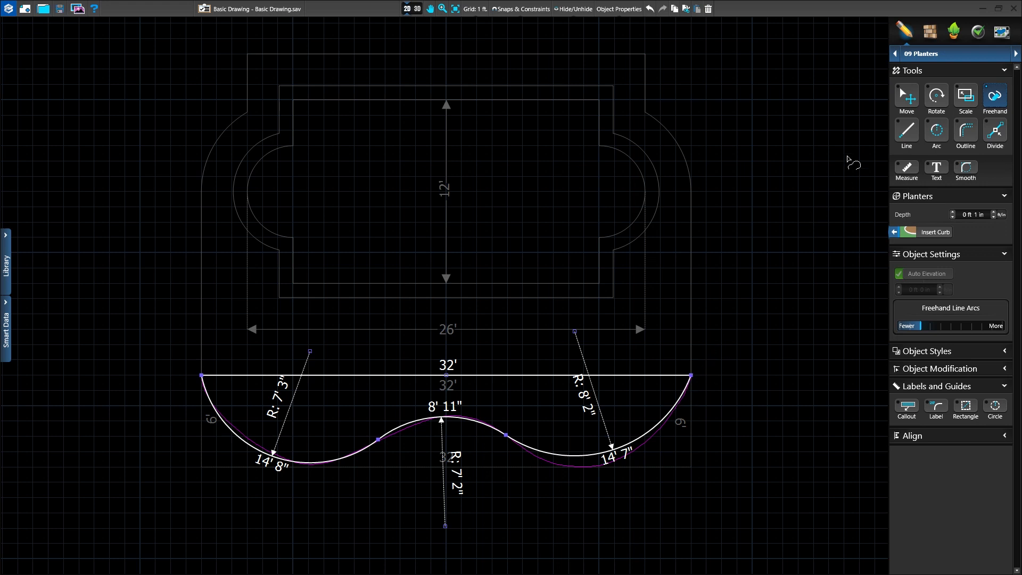
{"action": "left_click", "coordinate": [907, 96]}
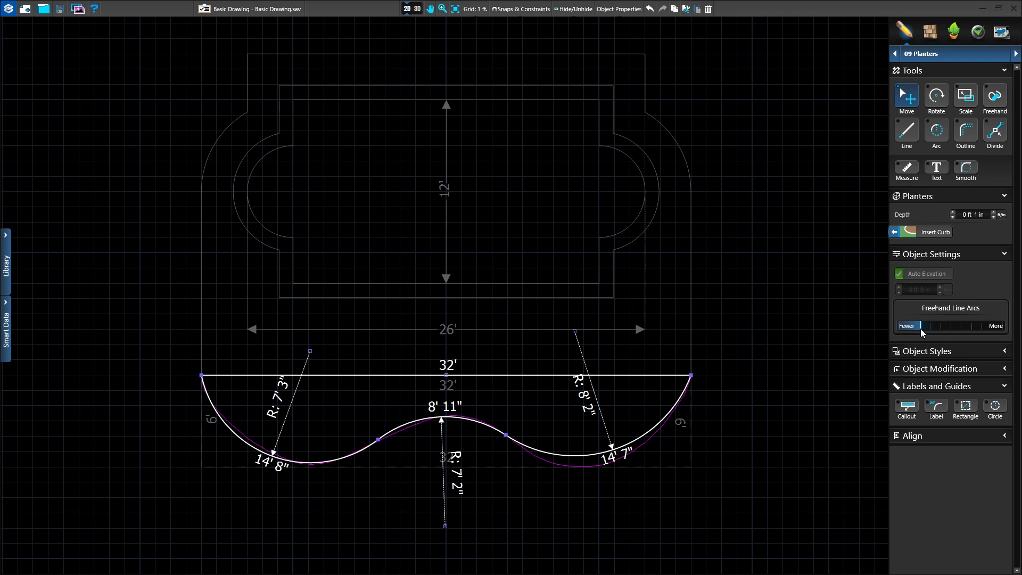
{"action": "mouse_move", "coordinate": [923, 331]}
{"action": "left_mouse_down"}
{"action": "mouse_move", "coordinate": [1000, 332]}
{"action": "mouse_move", "coordinate": [893, 330]}
{"action": "mouse_move", "coordinate": [1001, 330]}
{"action": "mouse_move", "coordinate": [933, 332]}
{"action": "mouse_move", "coordinate": [949, 330]}
{"action": "left_mouse_up"}
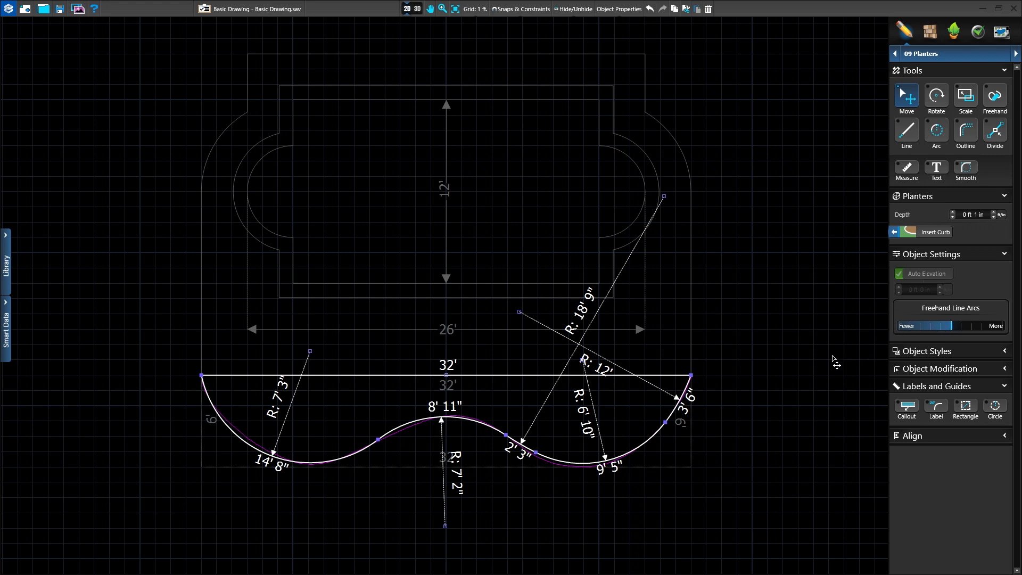
- Reshape the right-hand lobe of the planter's curve by moving its arc joint down and inward, and deselect the planter
{"action": "left_click_drag", "start_coordinate": [665, 422], "coordinate": [647, 440]}
{"action": "left_click", "coordinate": [622, 428]}
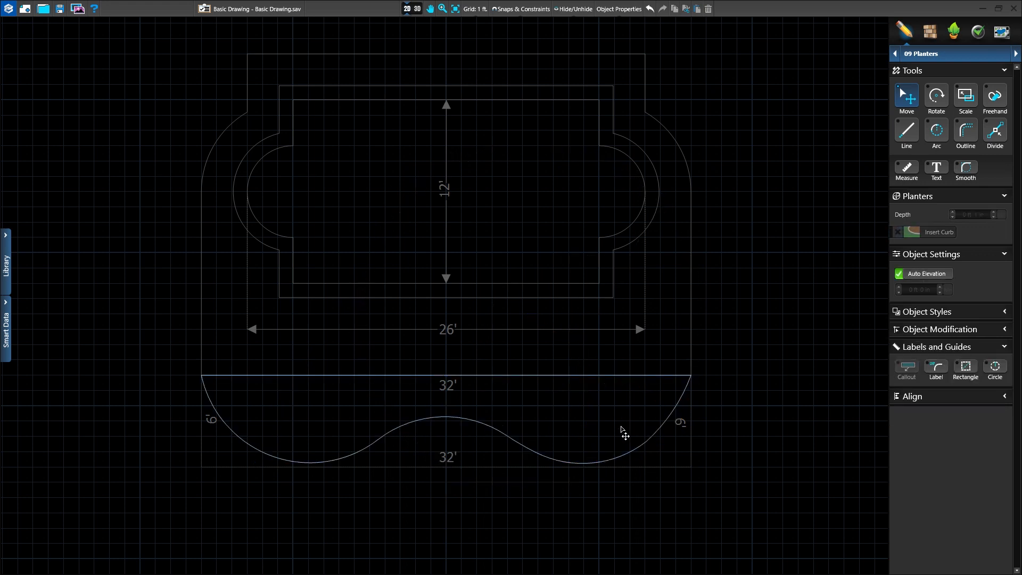
{"action": "left_click", "coordinate": [621, 456]}
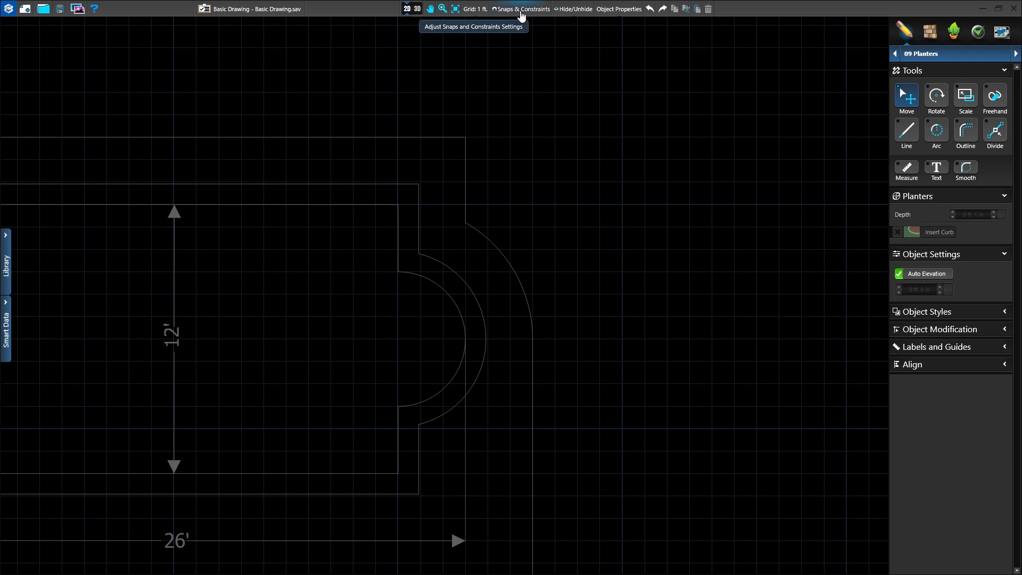
- Open the snaps and constraints settings and pin them so they stay open over the drawing
{"action": "left_click", "coordinate": [521, 11]}
{"action": "left_click", "coordinate": [536, 210]}
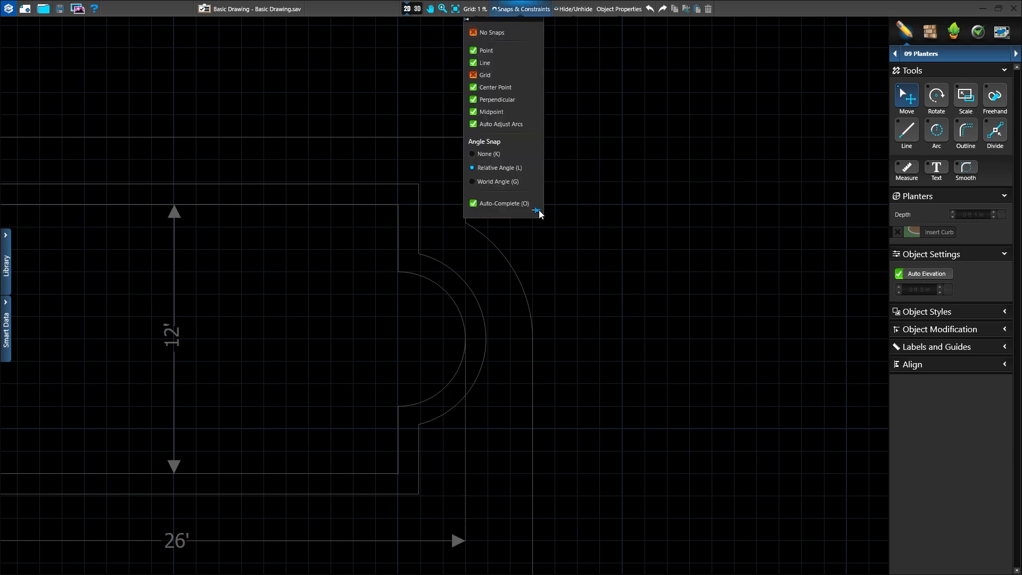
{"action": "mouse_move", "coordinate": [476, 272]}
{"action": "middle_mouse_down"}
{"action": "mouse_move", "coordinate": [346, 274]}
{"action": "mouse_move", "coordinate": [310, 408]}
{"action": "middle_mouse_up"}
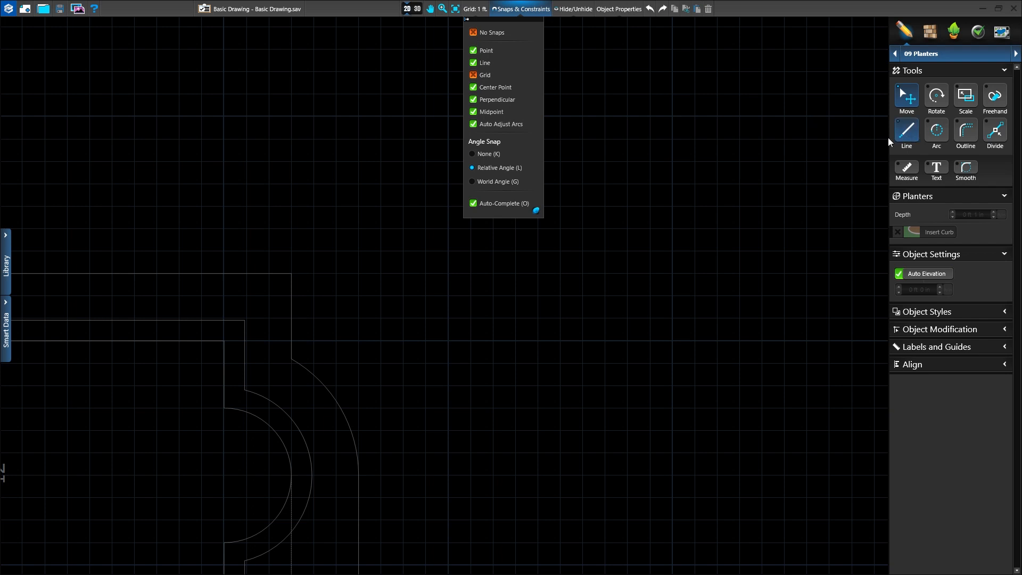
- Try a test line beside the hardscape with Grid snap enabled, disable Grid snap again and cancel the line
{"action": "left_click", "coordinate": [471, 308]}
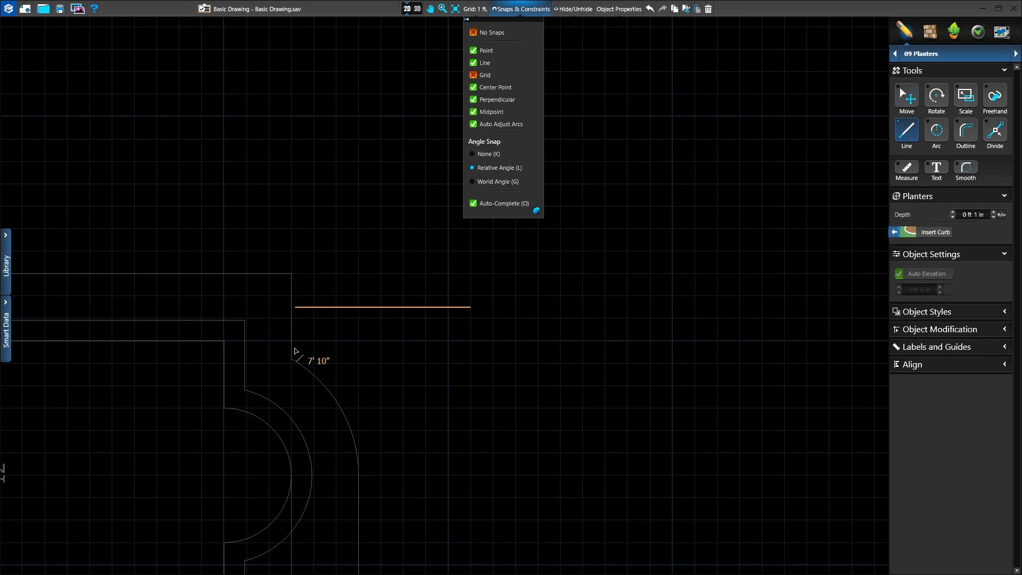
{"action": "left_click", "coordinate": [473, 75]}
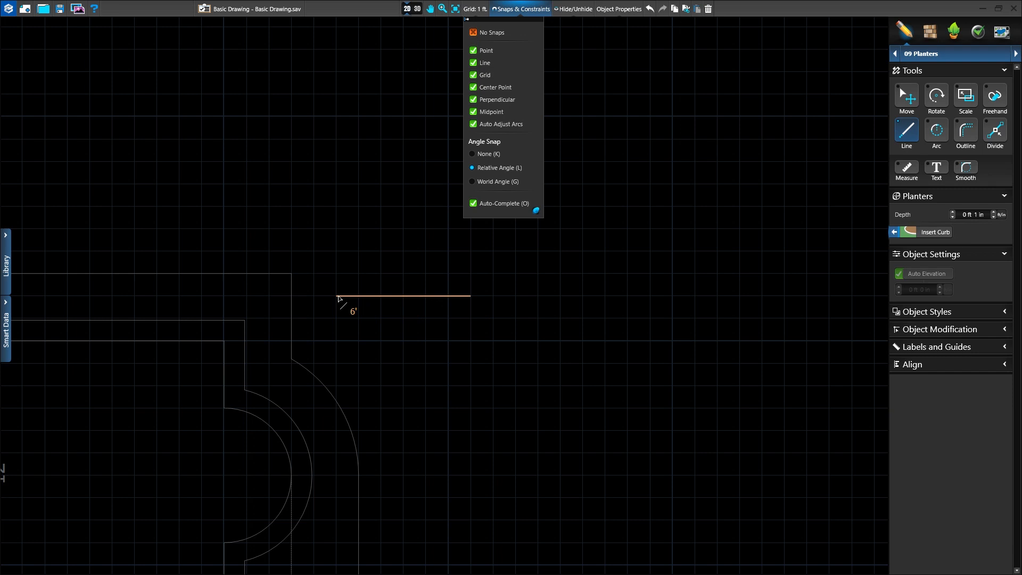
{"action": "left_click", "coordinate": [474, 75]}
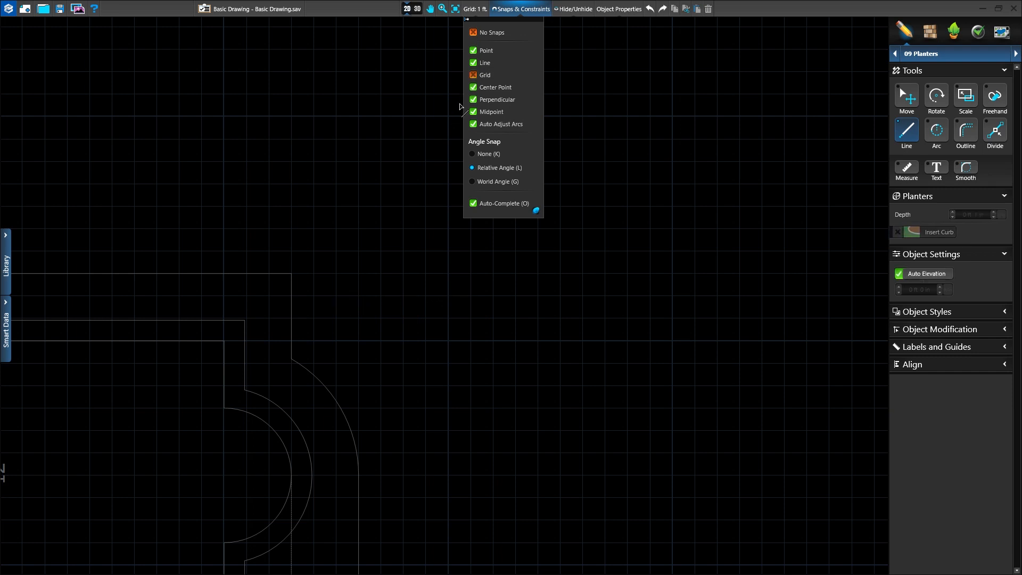
{"action": "left_click", "coordinate": [411, 271]}
{"action": "key", "text": "Escape"}
- Try a test line beside the hardscape with Angle Snap set to None, and switch Angle Snap back to Relative Angle
{"action": "left_click", "coordinate": [481, 155]}
{"action": "left_click", "coordinate": [434, 286]}
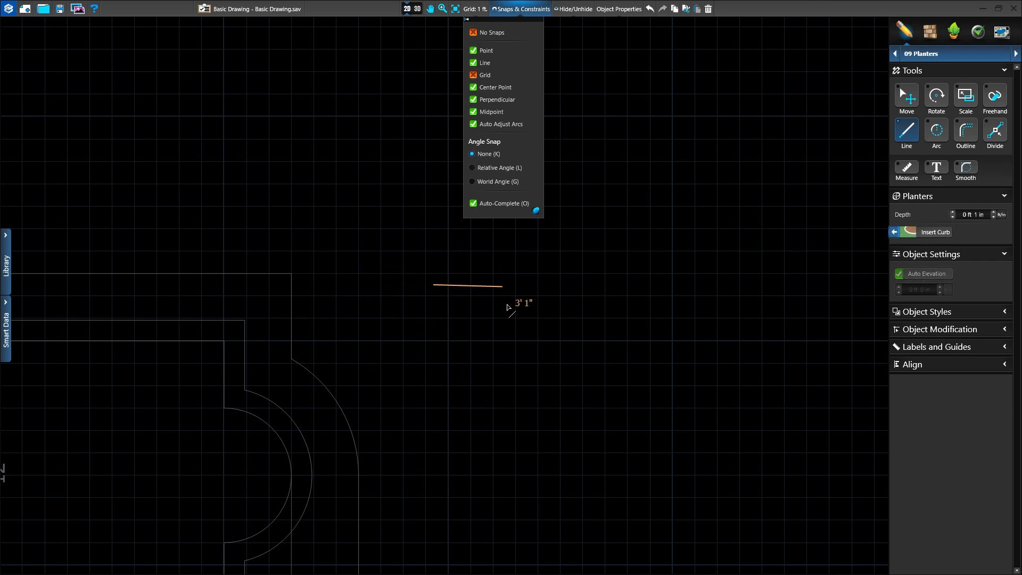
{"action": "left_click", "coordinate": [481, 169]}
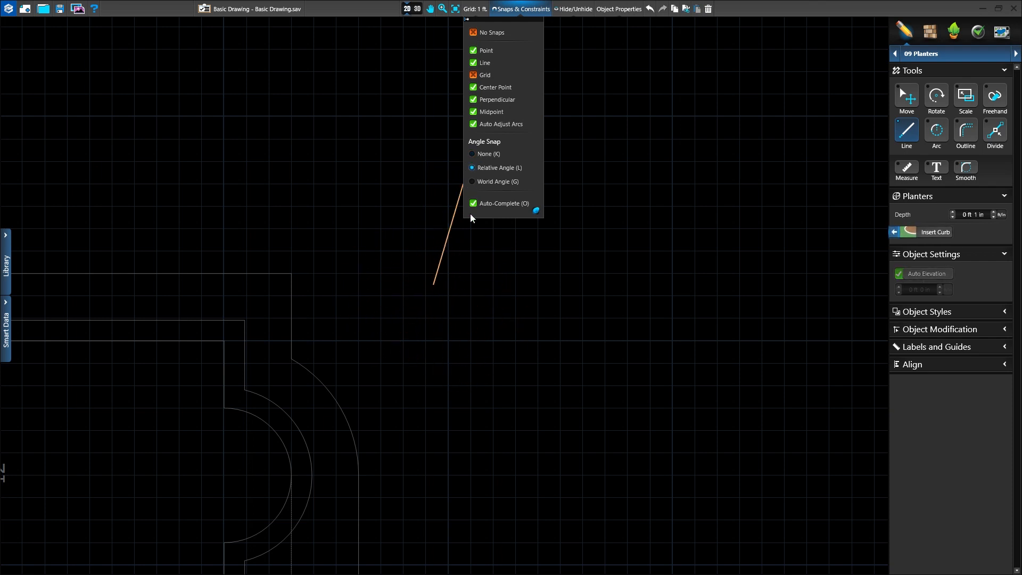